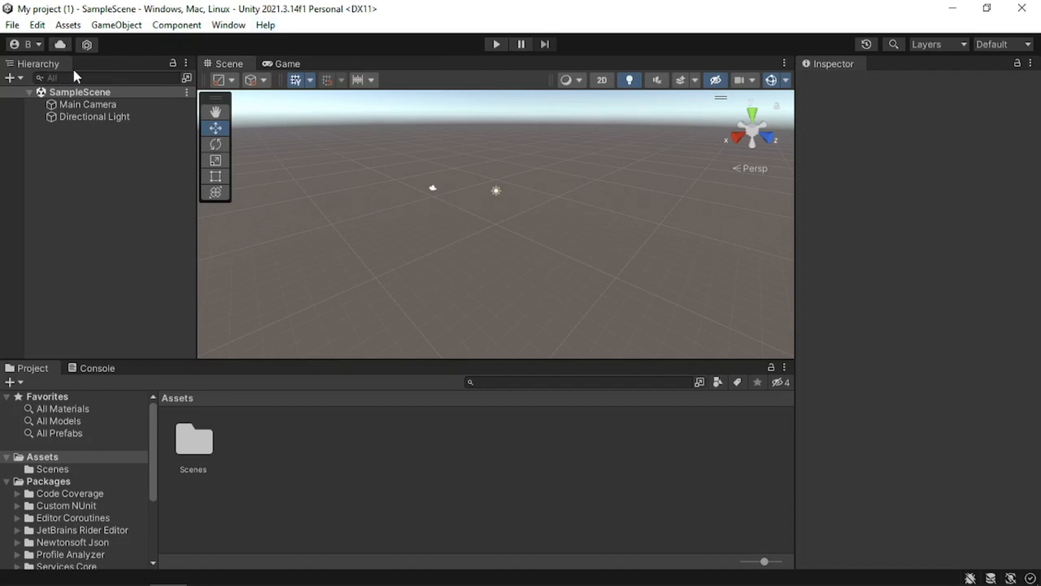
Raise the Main Camera vertically in the scene to a Y position of about 1.37
click(84, 104)
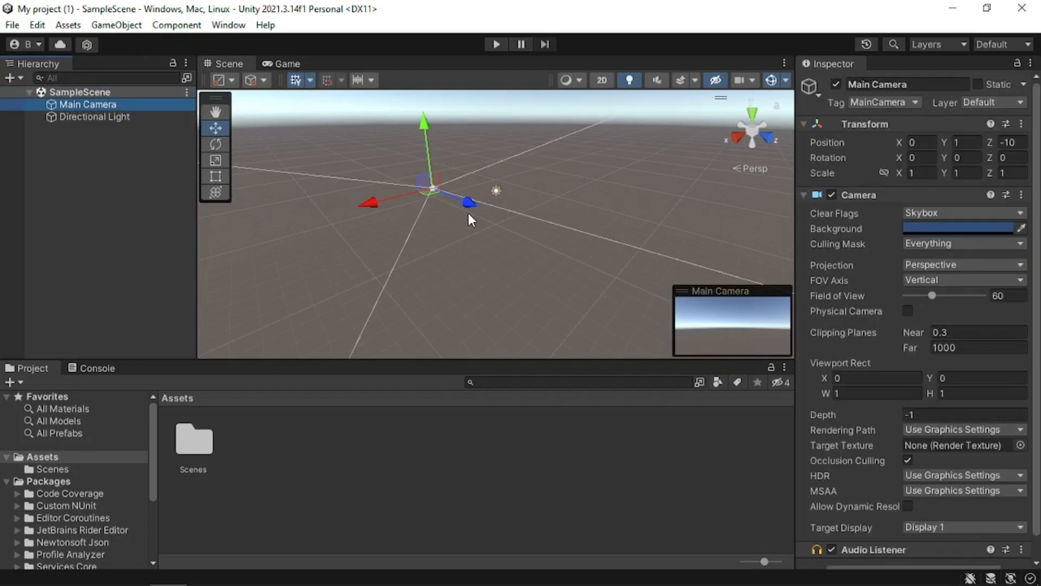
mouse_move(427, 142)
mouse_down()
mouse_move(421, 74)
mouse_move(434, 137)
mouse_up()
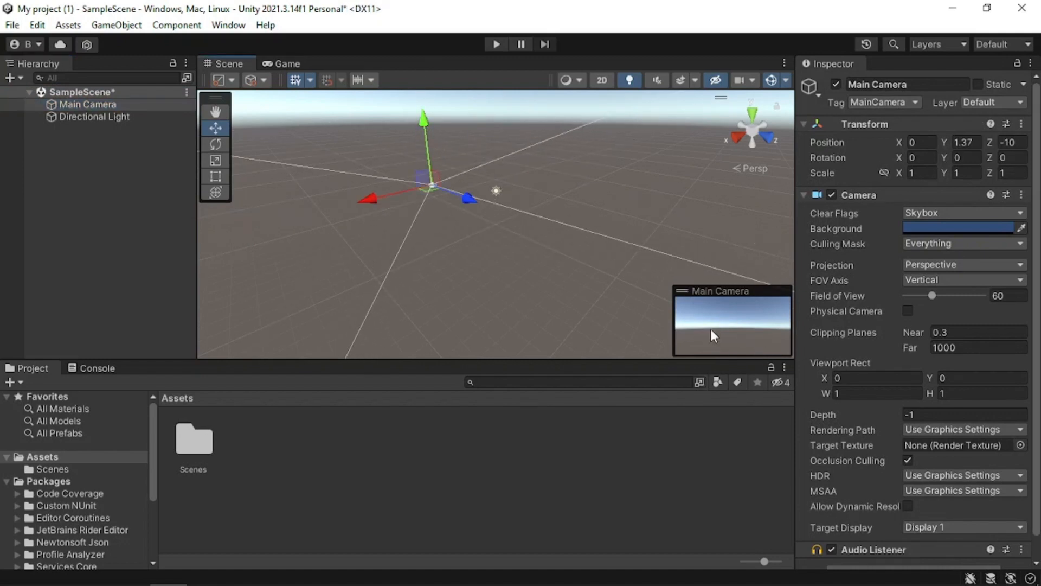
mouse_move(730, 291)
mouse_down()
mouse_move(650, 196)
mouse_move(456, 146)
mouse_move(366, 109)
mouse_move(437, 202)
mouse_move(769, 308)
mouse_move(722, 284)
mouse_move(731, 289)
mouse_up()
Move the Directional Light freehand to about X 1.23, Y 4.96, Z -2.14, and clear the selection
click(77, 117)
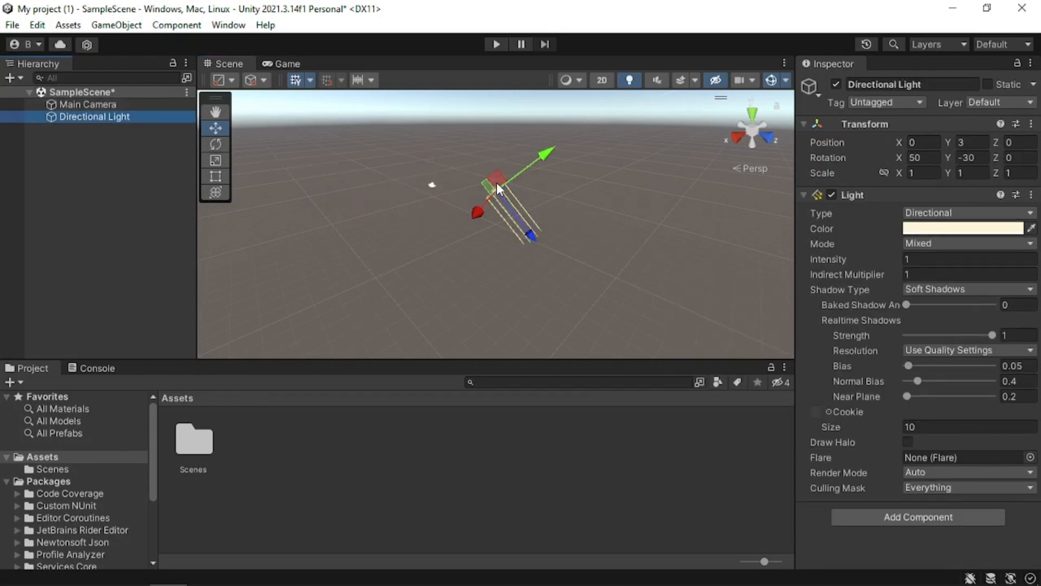
drag(537, 164, 514, 202)
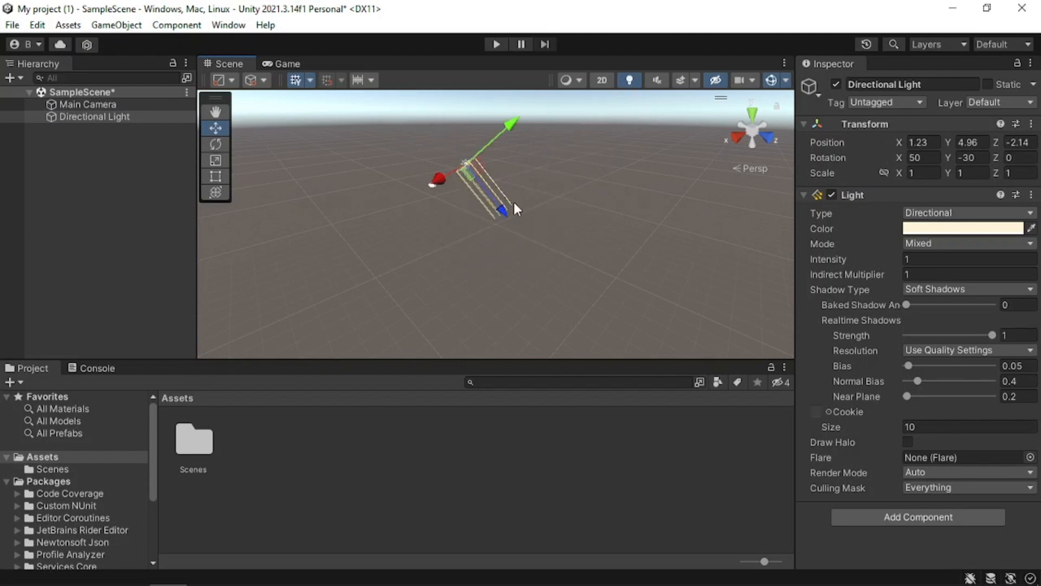
click(49, 152)
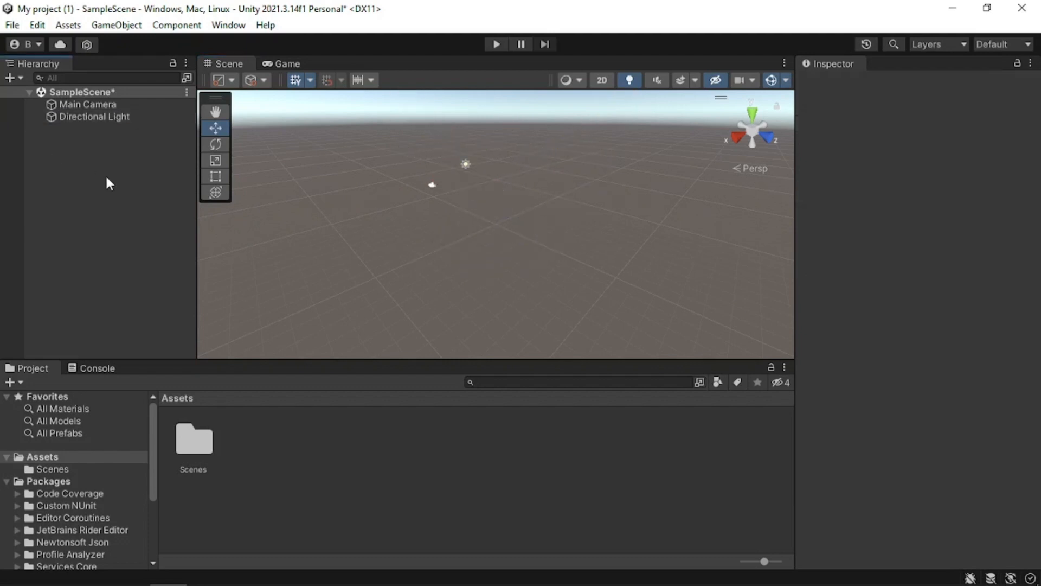
Add a 3D Cube object to SampleScene, keeping its default name
right_click(52, 155)
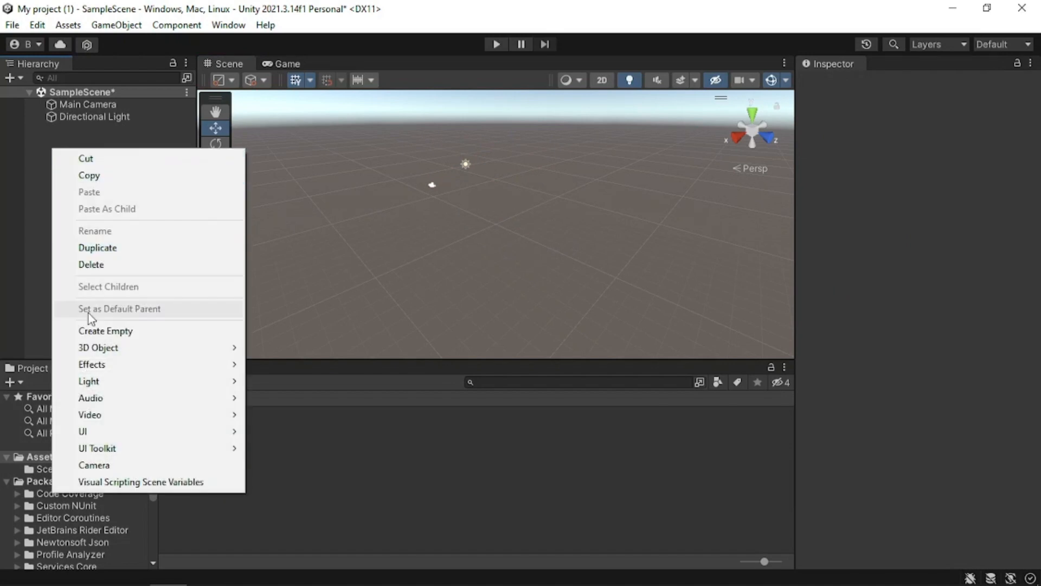
mouse_move(153, 349)
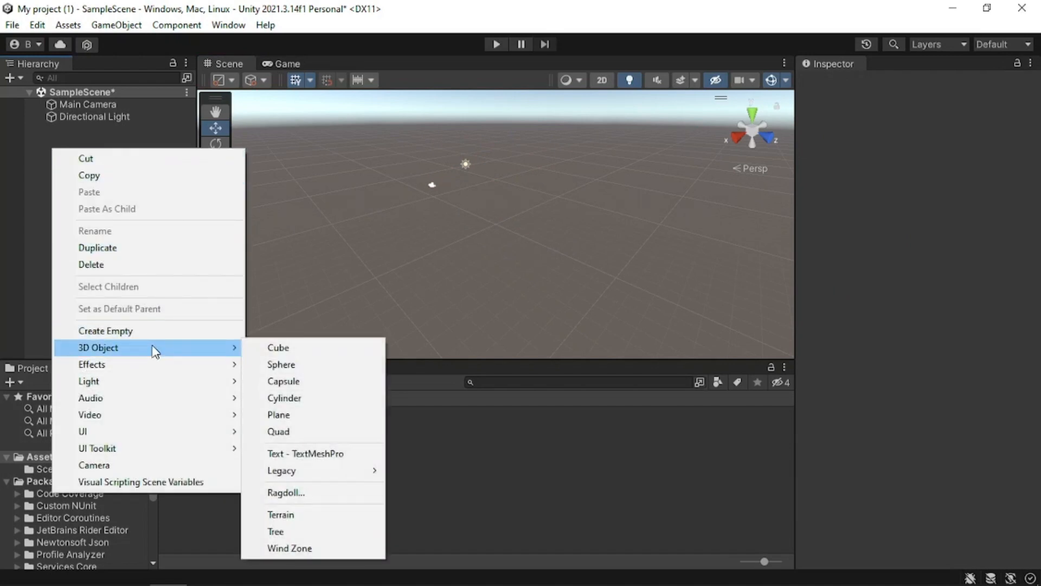
click(285, 350)
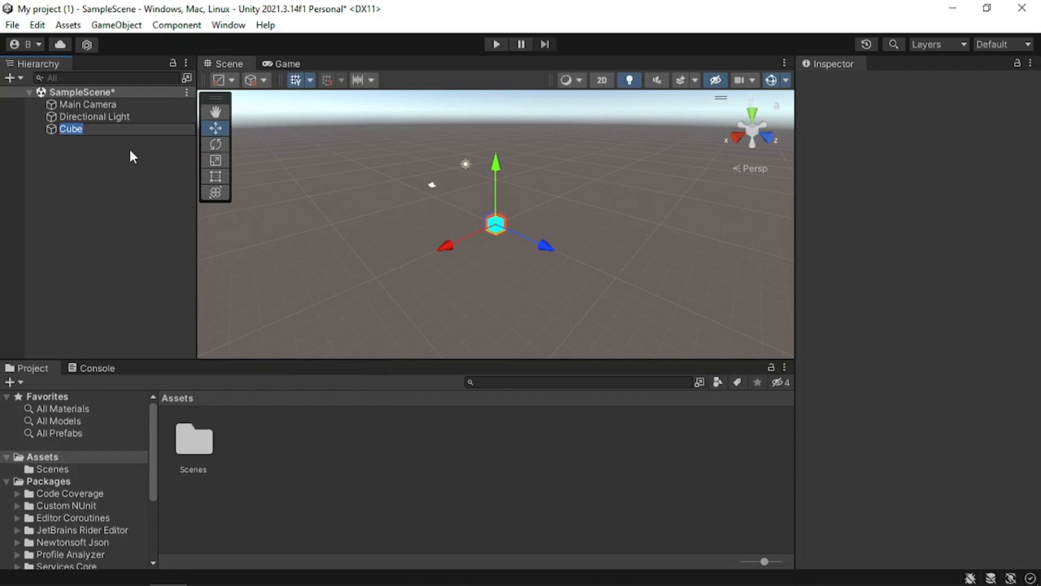
click(119, 106)
Set the Cube's X position to 3
click(116, 126)
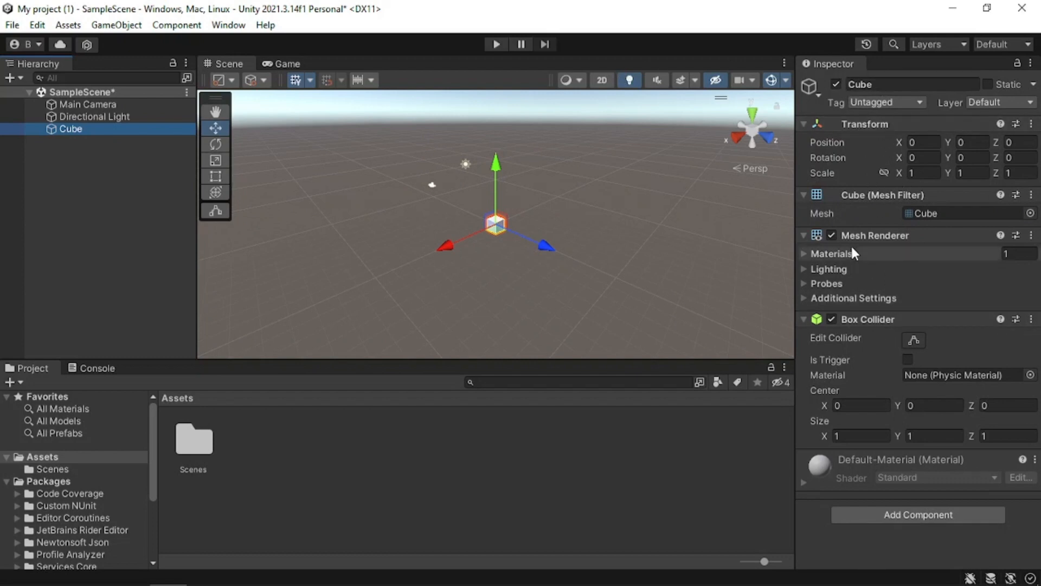
click(930, 142)
text(60)
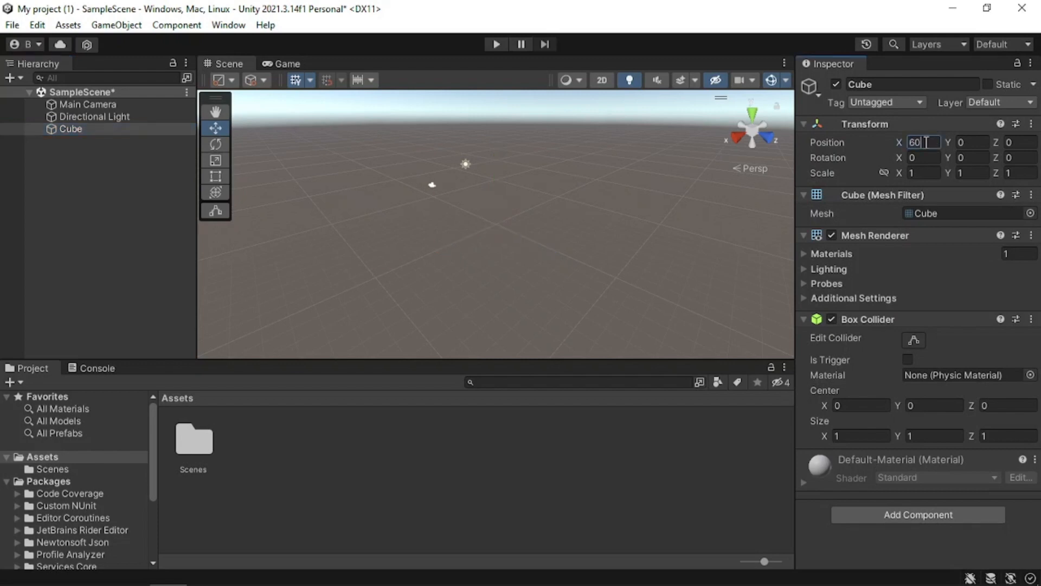
key(BackSpace)
key(BackSpace)
text(2-)
key(BackSpace)
text(0)
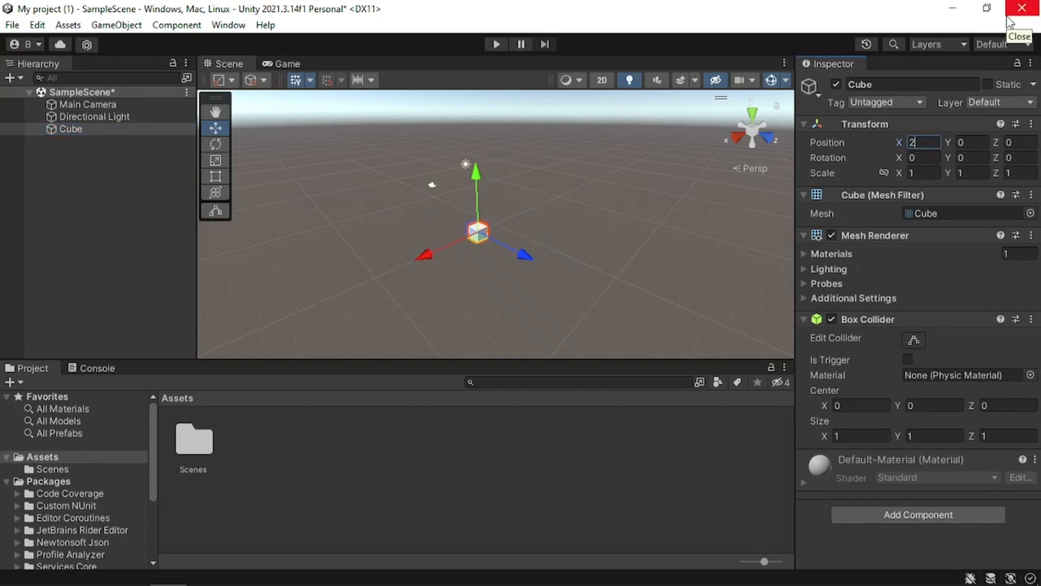
key(BackSpace)
key(BackSpace)
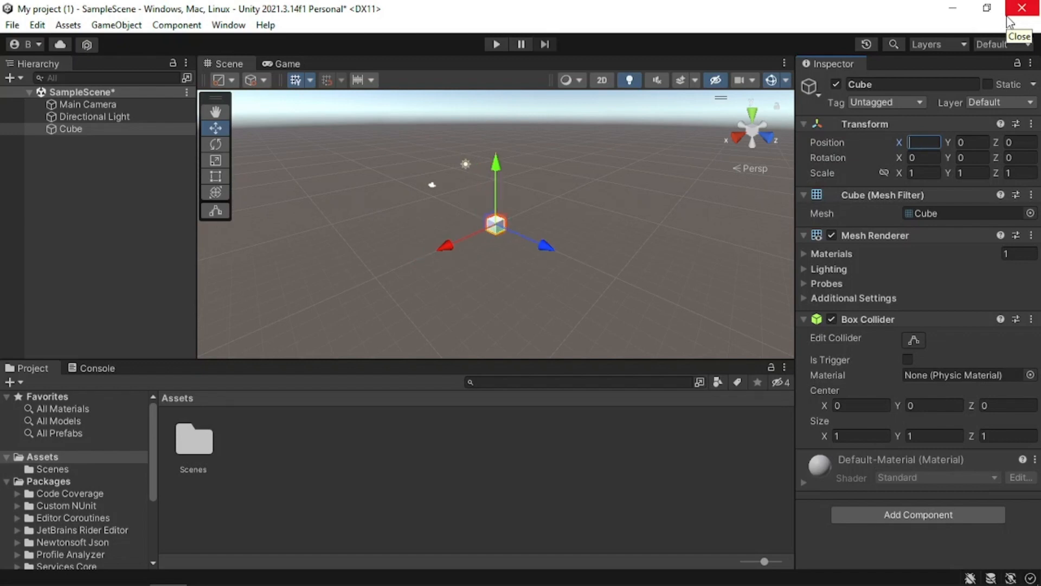
text(3)
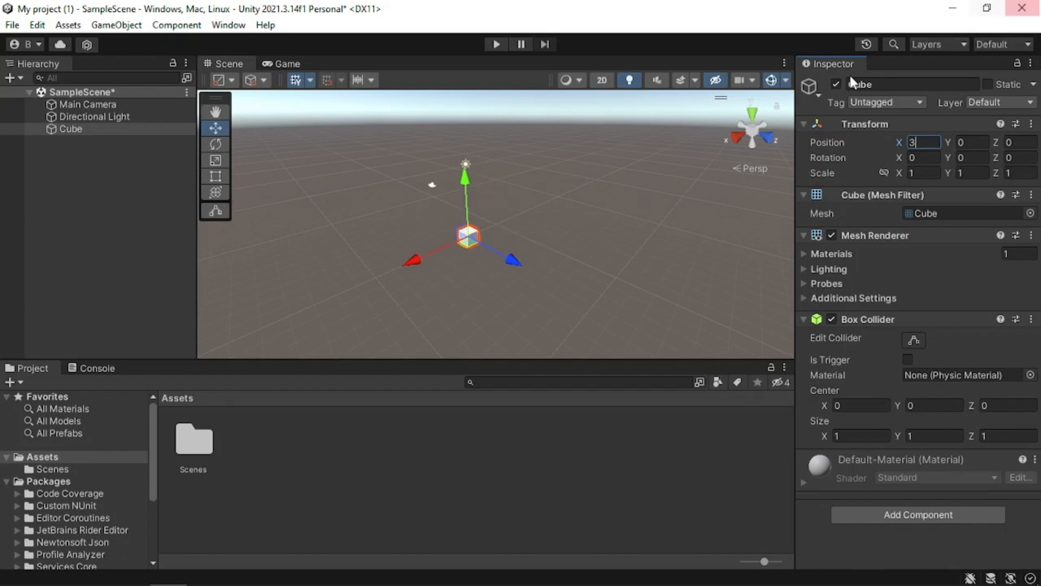
key(Return)
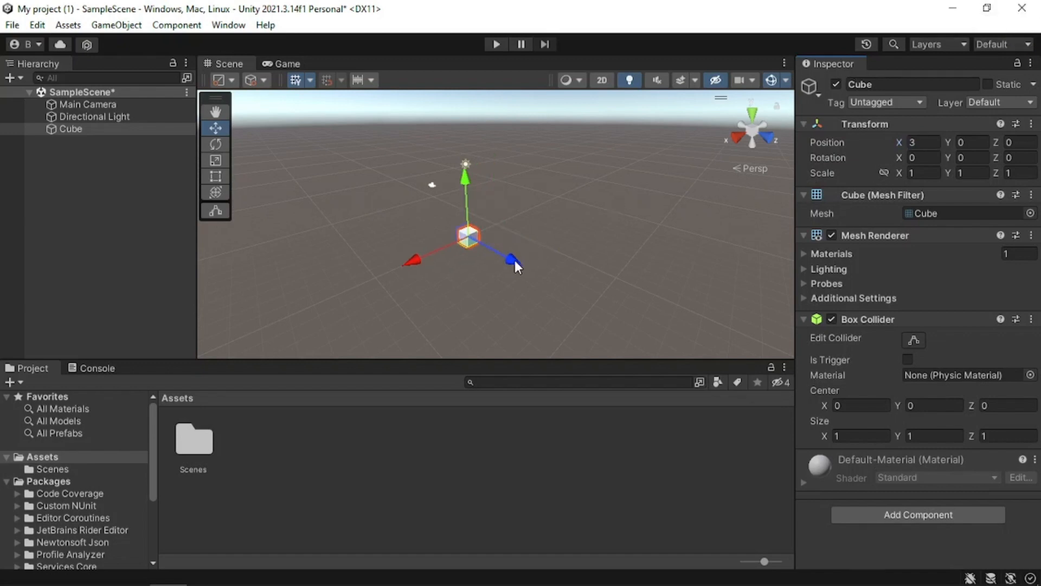
Reposition the Cube freehand in the scene to about X 6.8, Y 4.97, Z 7.93
drag(513, 259, 588, 154)
drag(534, 222, 450, 206)
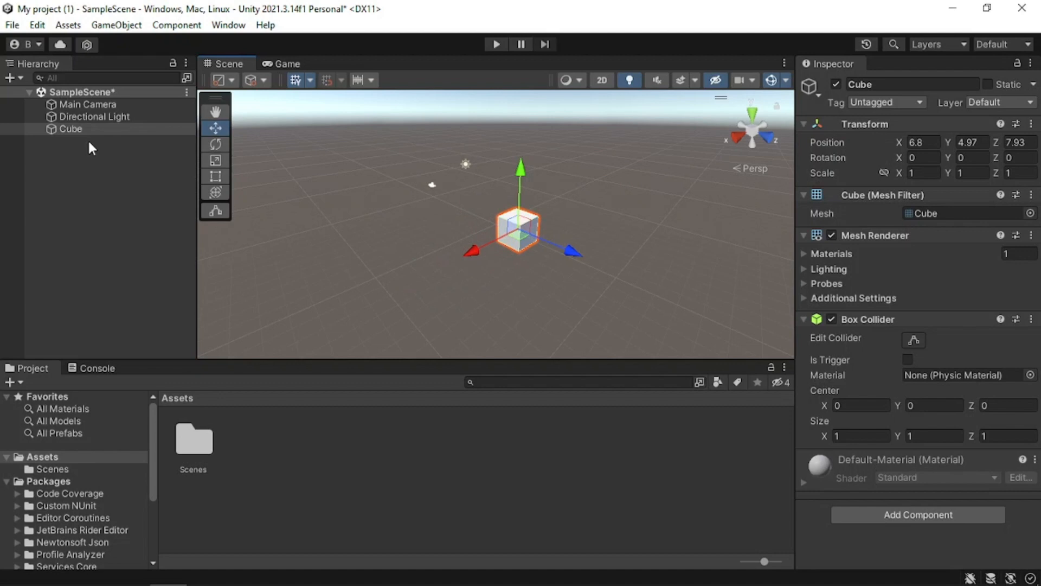
Change the Directional Light's color to a pale yellow
click(64, 116)
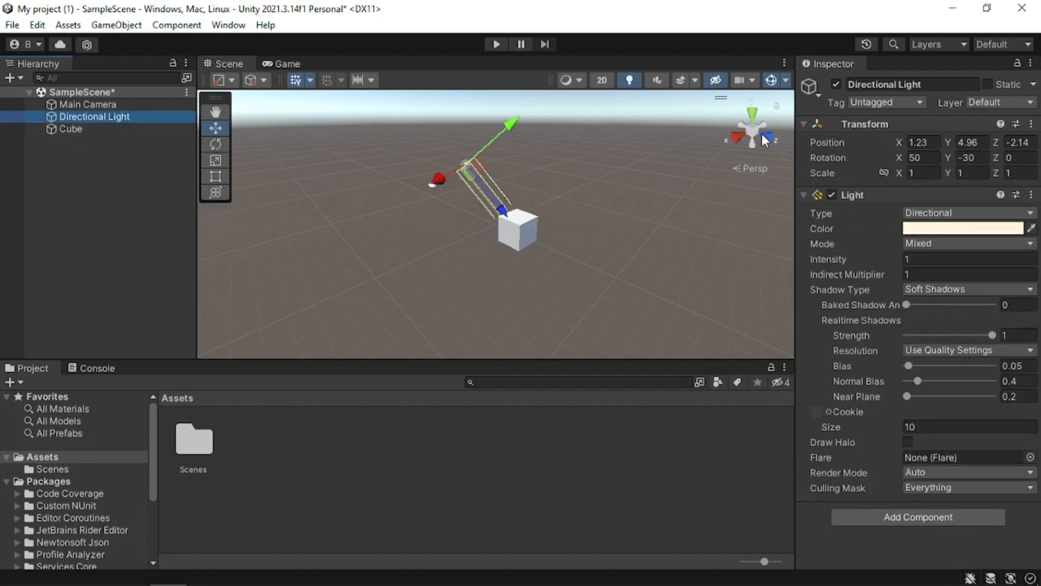
click(949, 228)
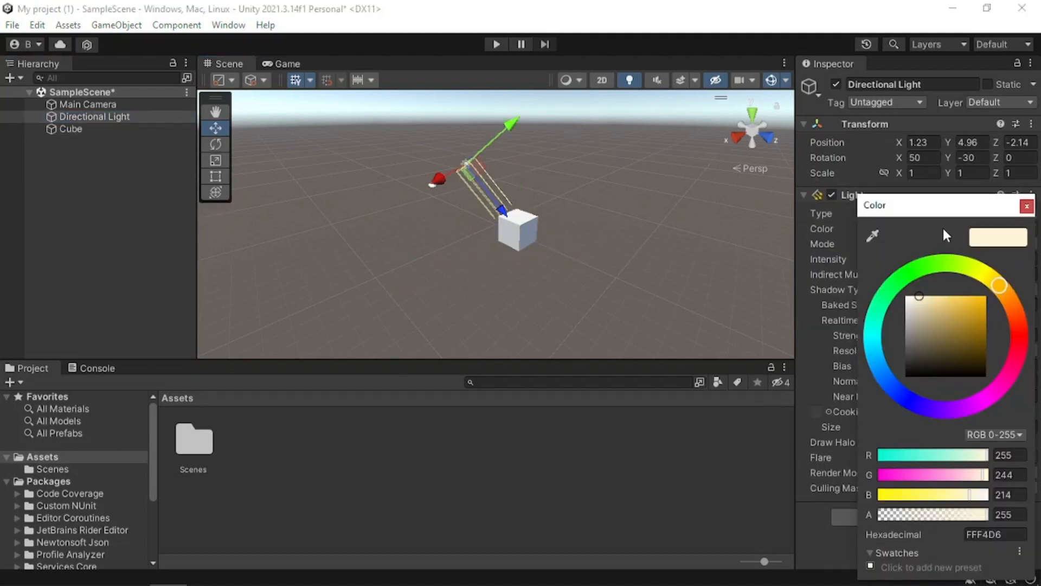
drag(952, 265, 919, 271)
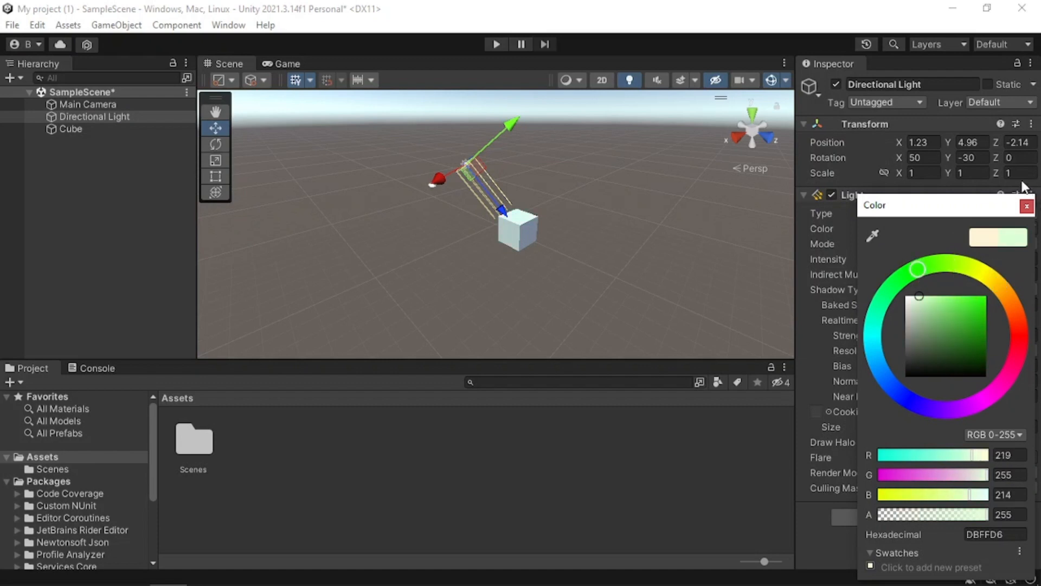
mouse_move(874, 352)
mouse_down()
mouse_move(883, 363)
mouse_move(819, 361)
mouse_move(855, 355)
mouse_up()
drag(906, 303, 988, 254)
click(1026, 206)
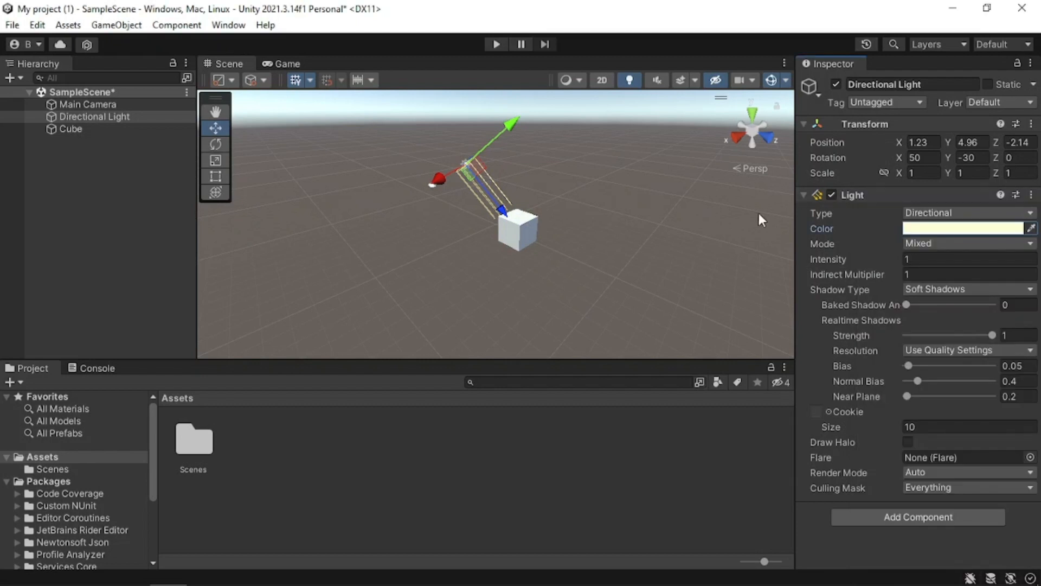
Move the Main Camera forward and down to about Y 0.24, Z -6.73
click(83, 104)
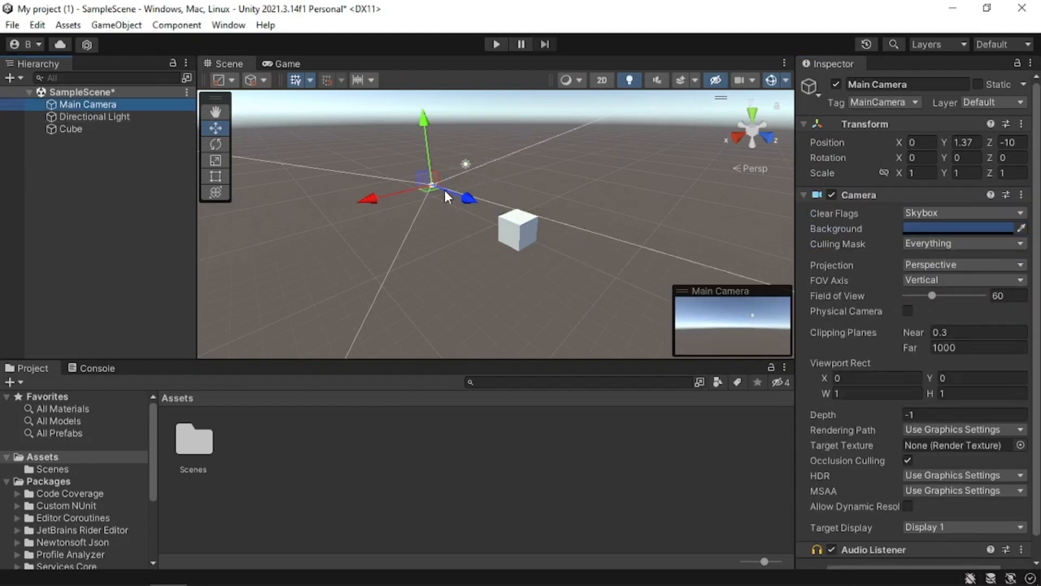
drag(444, 188, 502, 171)
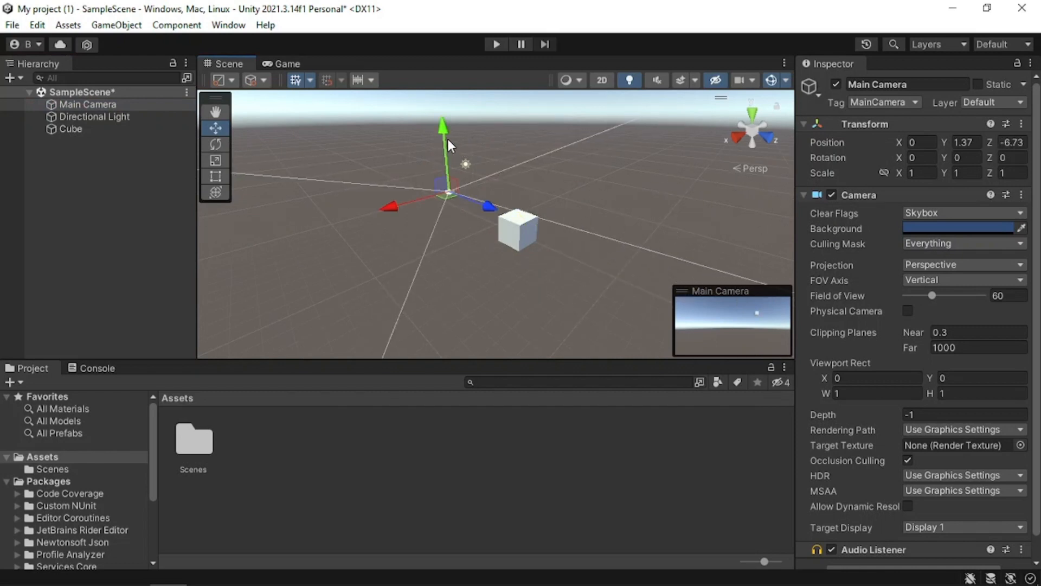
mouse_move(447, 139)
mouse_down()
mouse_move(449, 167)
mouse_move(447, 118)
mouse_move(451, 151)
mouse_up()
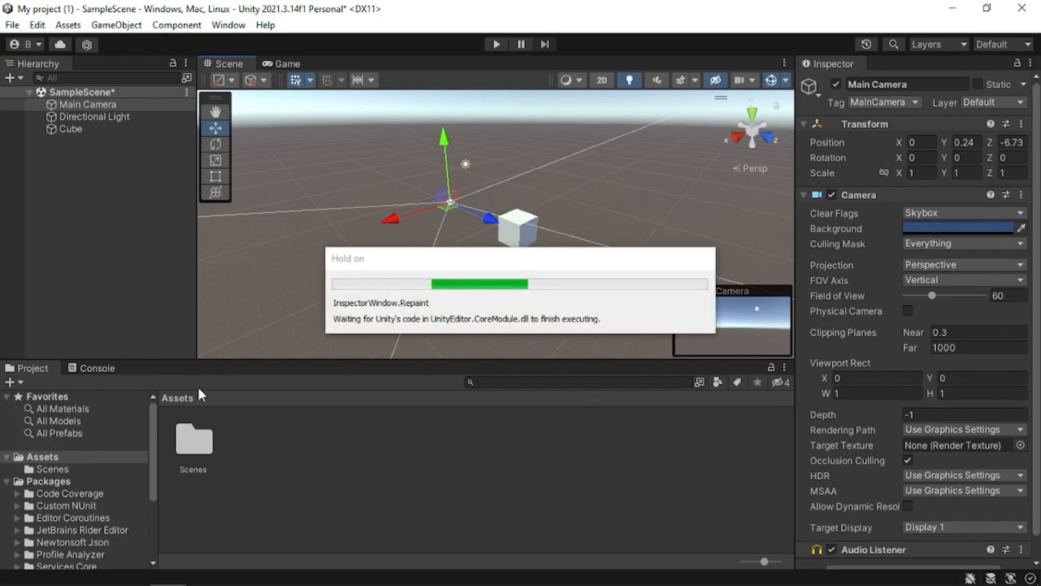
Create a folder named Movement in the project's Assets
right_click(344, 432)
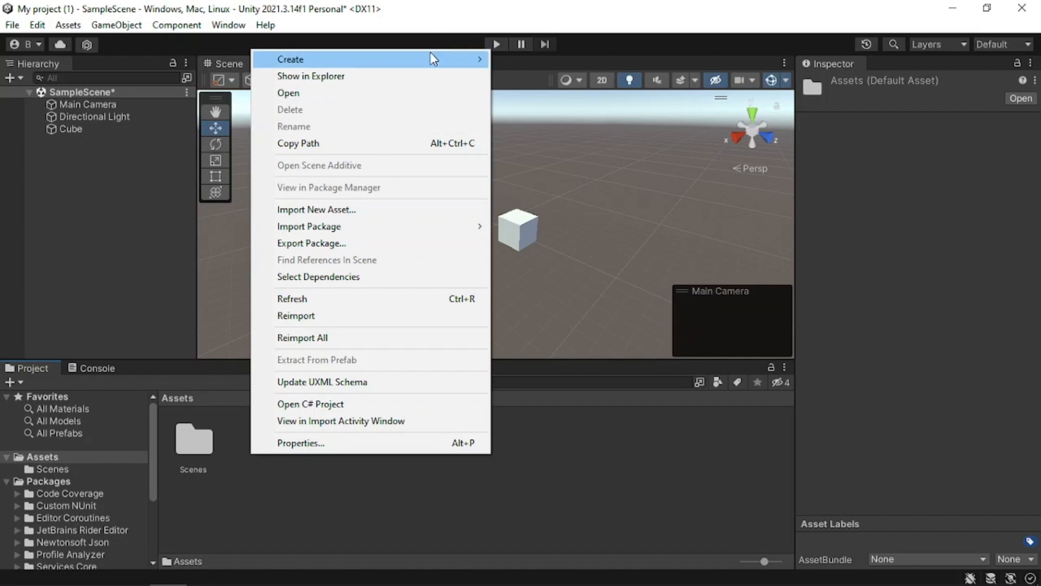
mouse_move(431, 54)
click(582, 45)
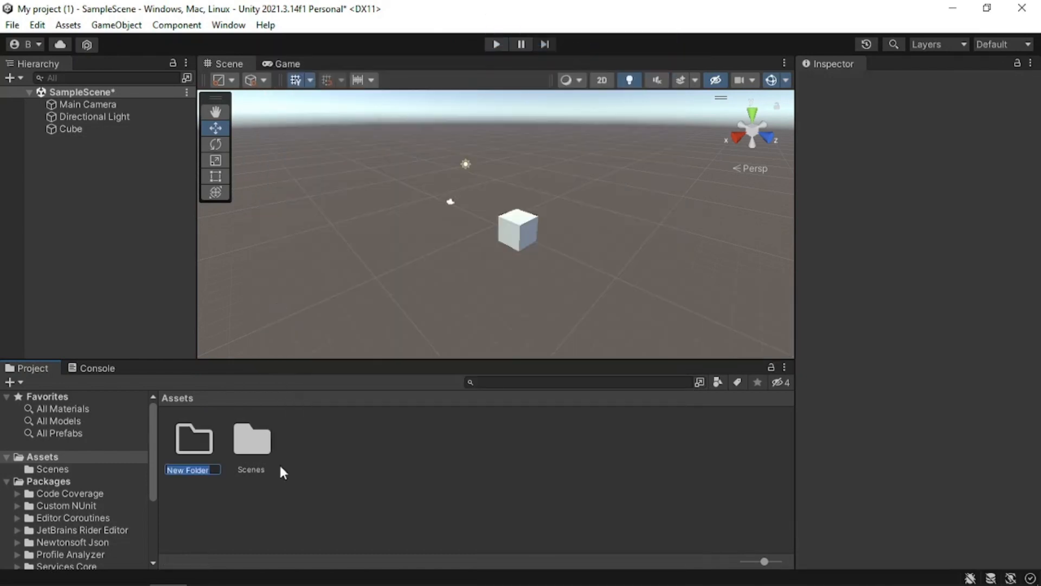
key(BackSpace)
text(Movement)
key(Return)
Create a C# script named Movement inside the Movement folder
right_click(208, 438)
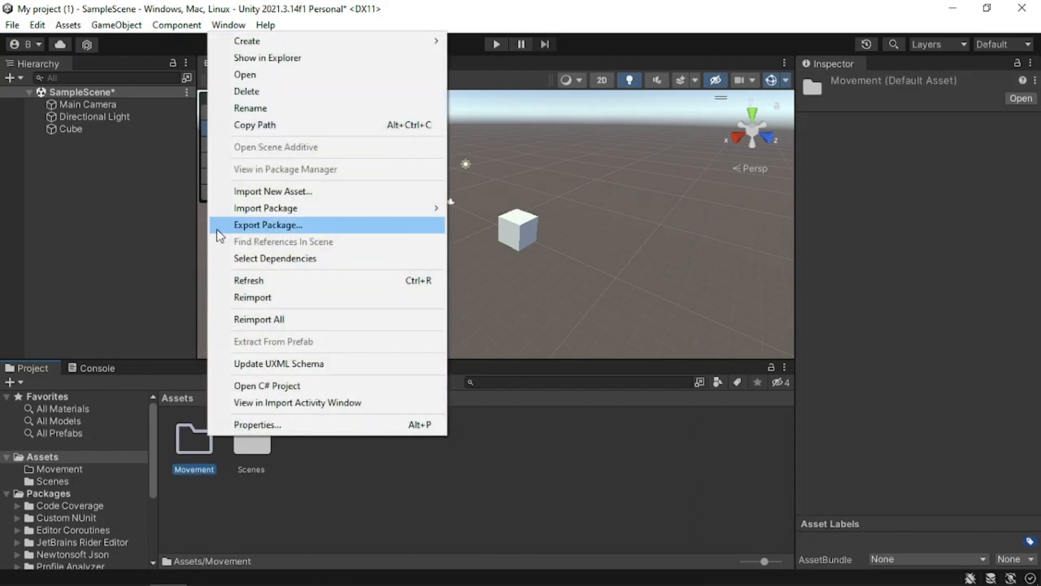
double_click(189, 447)
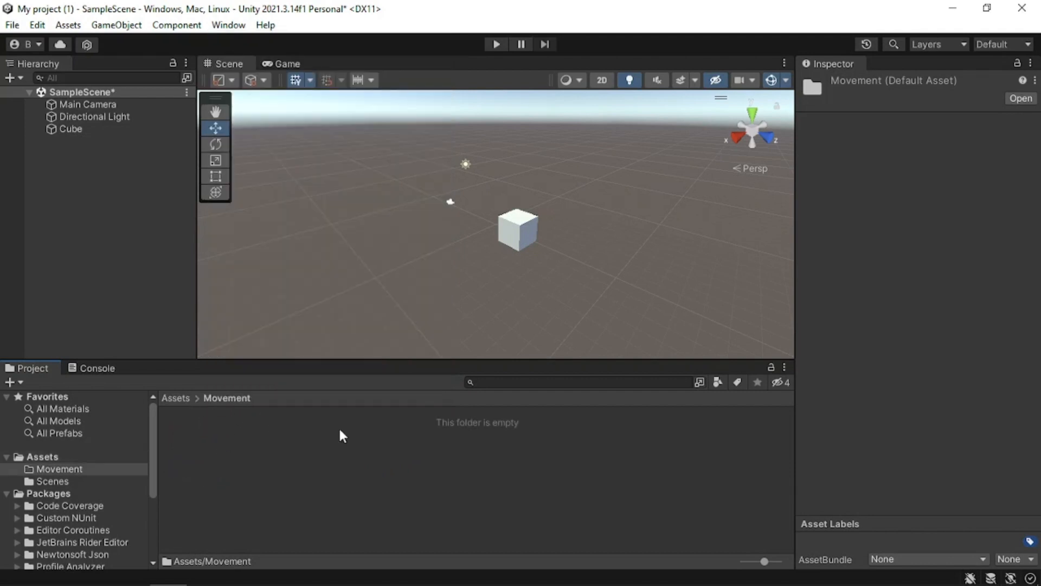
right_click(250, 440)
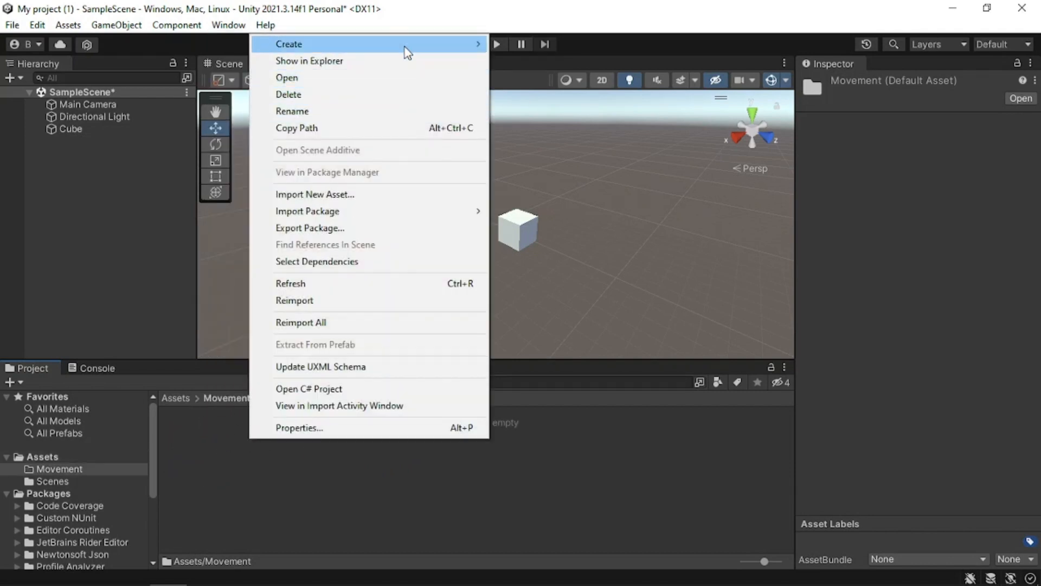
mouse_move(406, 47)
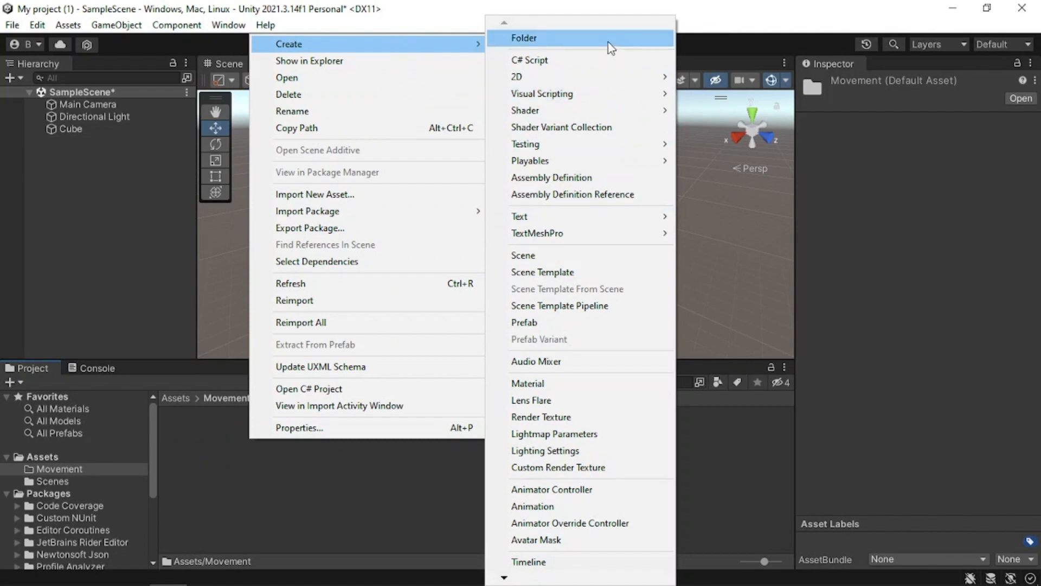
click(608, 60)
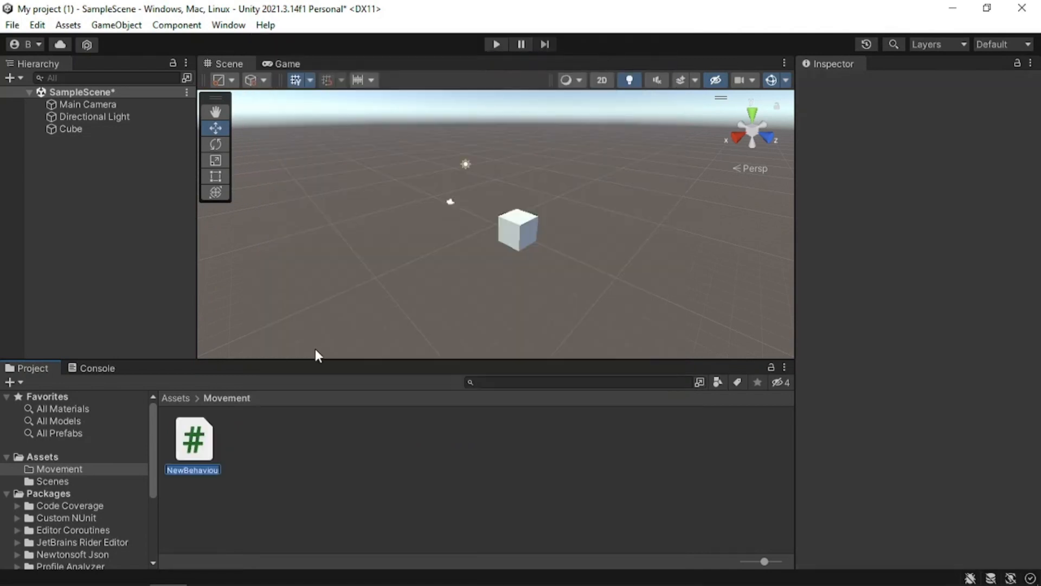
key(BackSpace)
text(Movement)
key(Return)
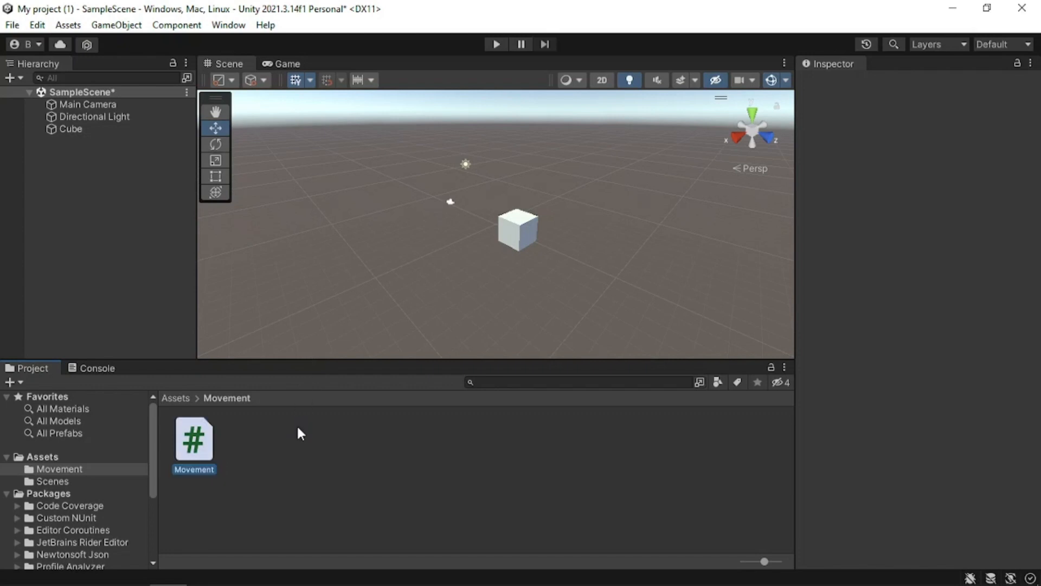
click(317, 461)
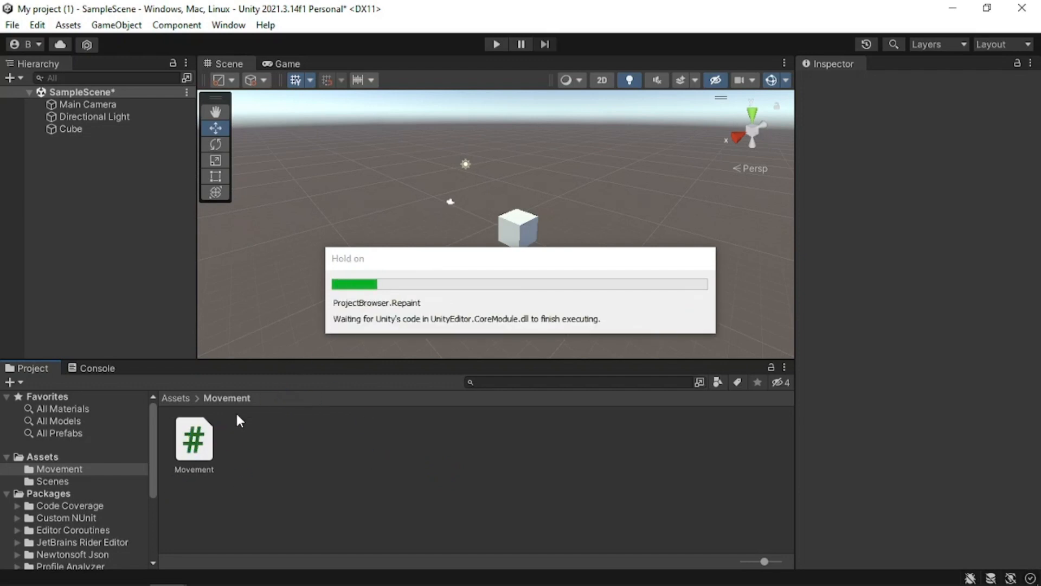
View the Console's log messages, and return to the Movement folder's contents
click(91, 373)
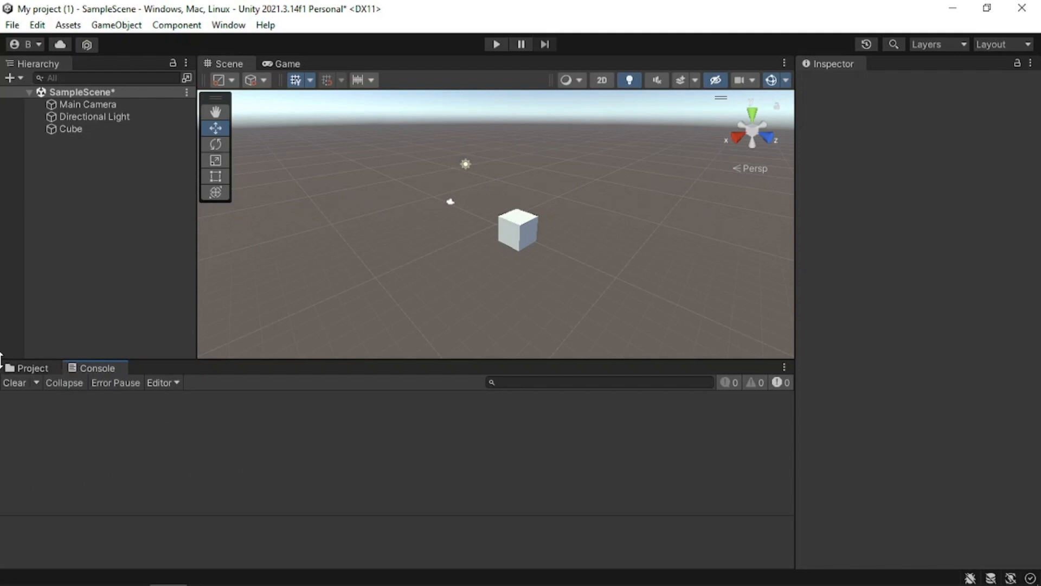
click(47, 366)
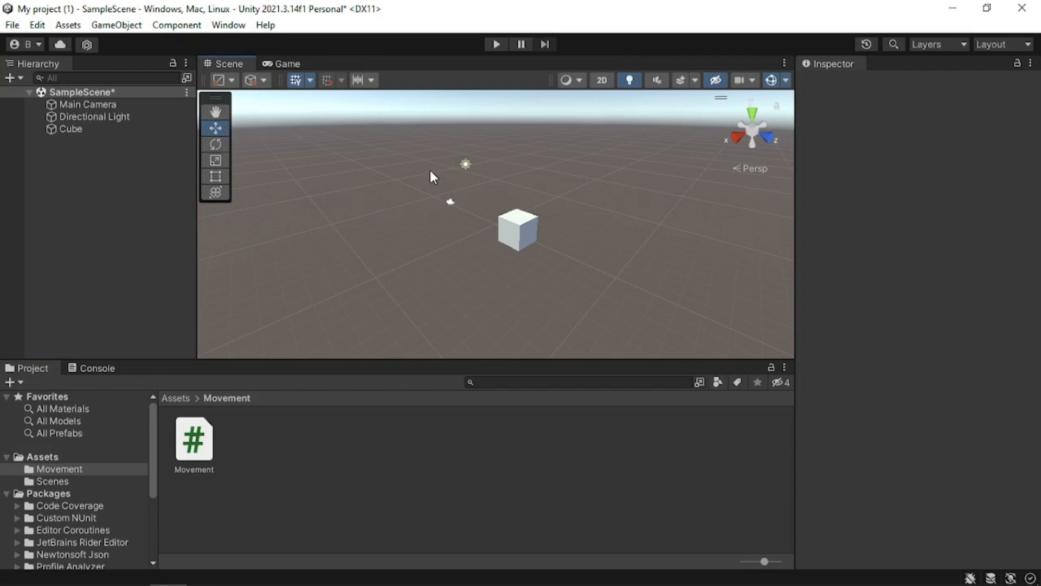
Box-select the Main Camera and the Cube together in the scene using the Move tool
drag(414, 170, 343, 158)
click(215, 128)
drag(577, 187, 447, 152)
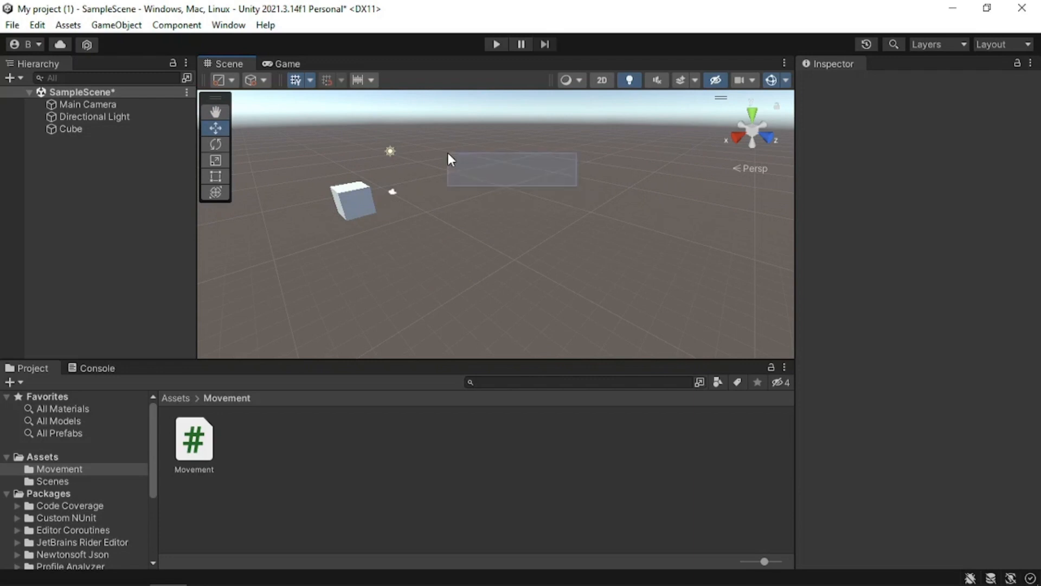
drag(510, 158, 353, 186)
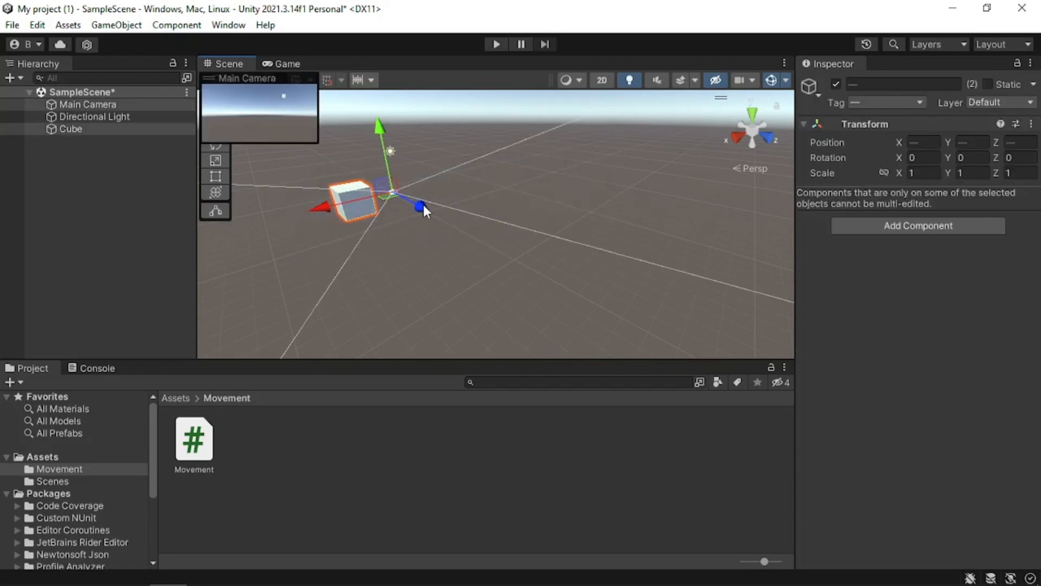
Move the Main Camera and the Cube together along the Z axis, bringing the Cube to about Z 5.84, and clear the selection
drag(422, 206, 471, 194)
click(280, 210)
Rotate the Main Camera and the Directional Light together with the Rotate tool, and clear the selection
click(216, 144)
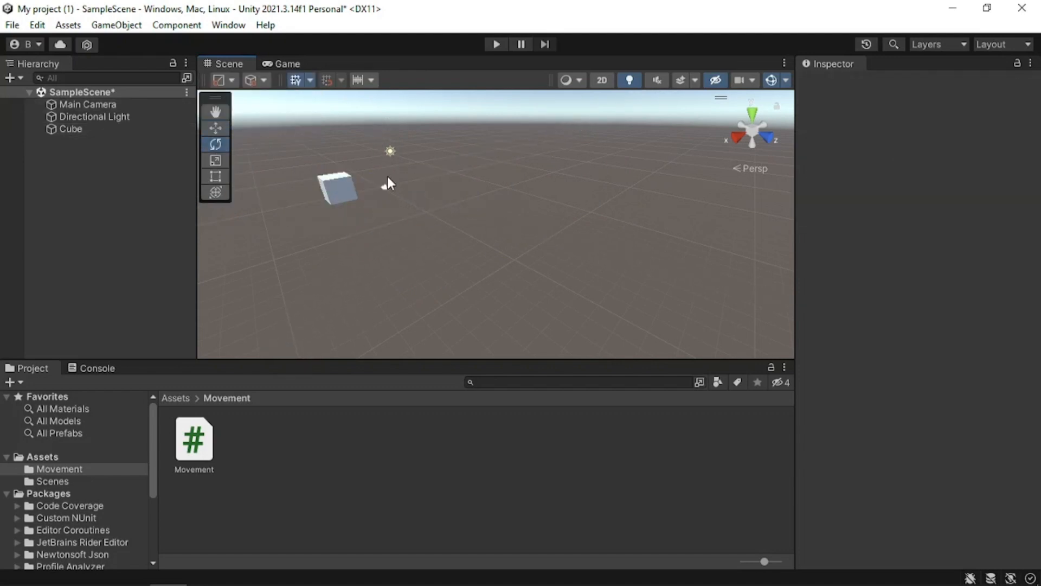
drag(403, 147, 338, 213)
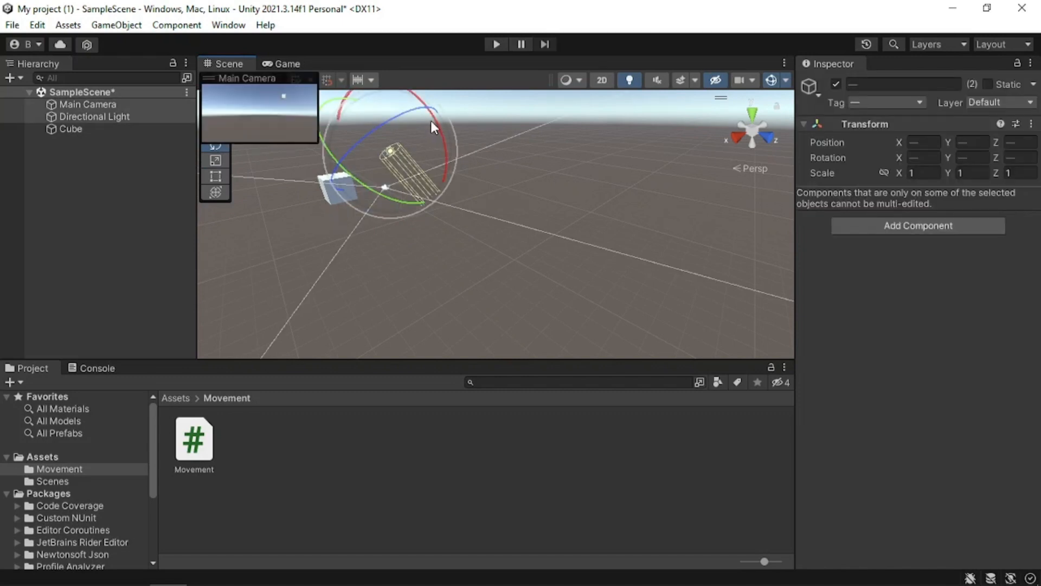
drag(430, 120, 390, 94)
click(522, 209)
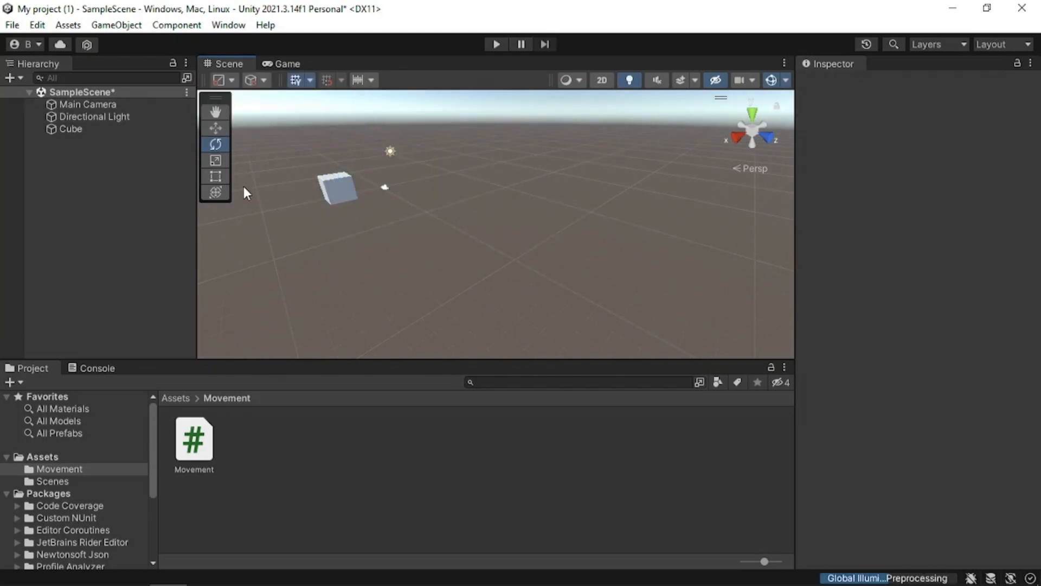
Scale the Cube to about 0.55 in X, 0.75 in Y and 1.1 in Z with the Scale tool
click(221, 158)
click(332, 195)
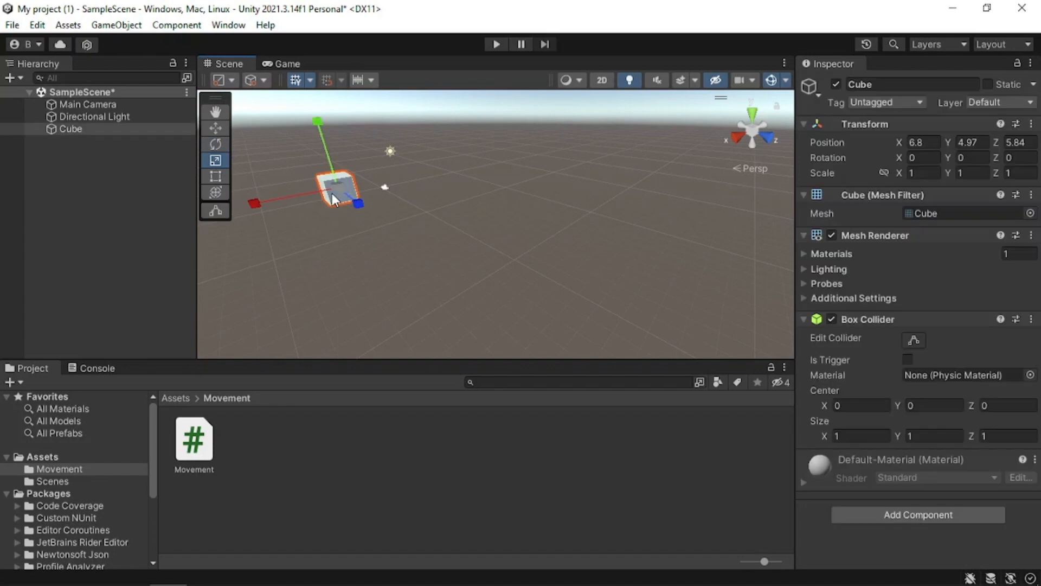
mouse_move(357, 198)
mouse_down()
mouse_move(414, 259)
mouse_move(518, 313)
mouse_move(558, 349)
mouse_move(348, 211)
mouse_up()
drag(322, 122, 326, 140)
drag(308, 197, 335, 196)
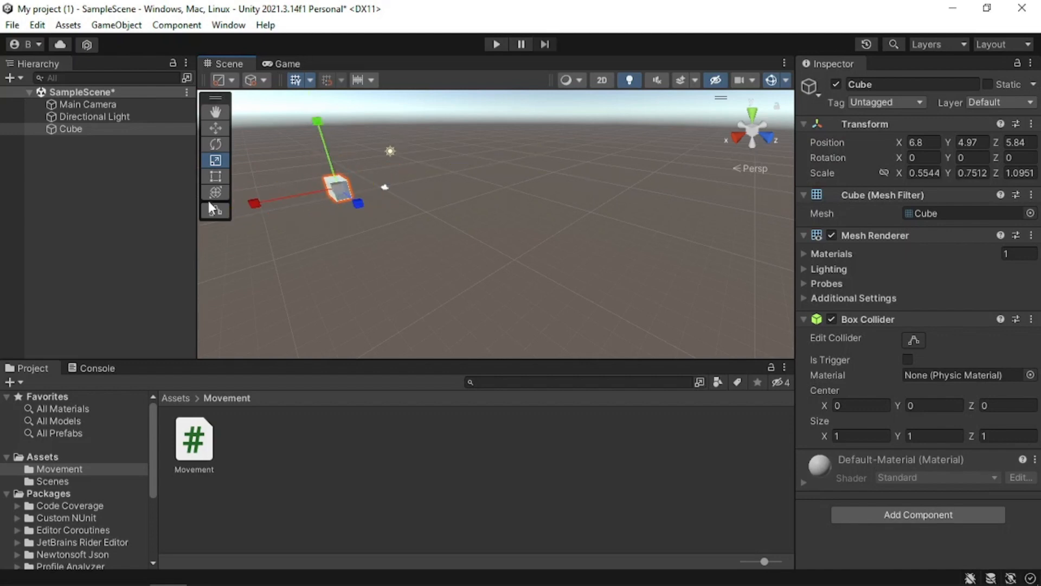
Enlarge the Main Camera, Directional Light and Cube together by their shared corner with the Rect Tool, and clear the selection
click(209, 190)
click(212, 177)
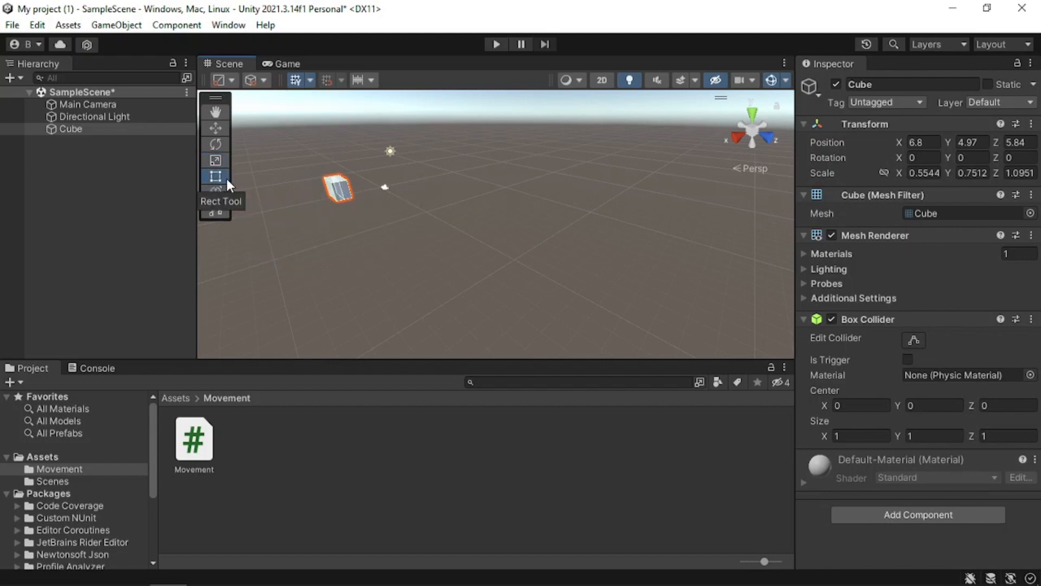
drag(465, 246, 317, 122)
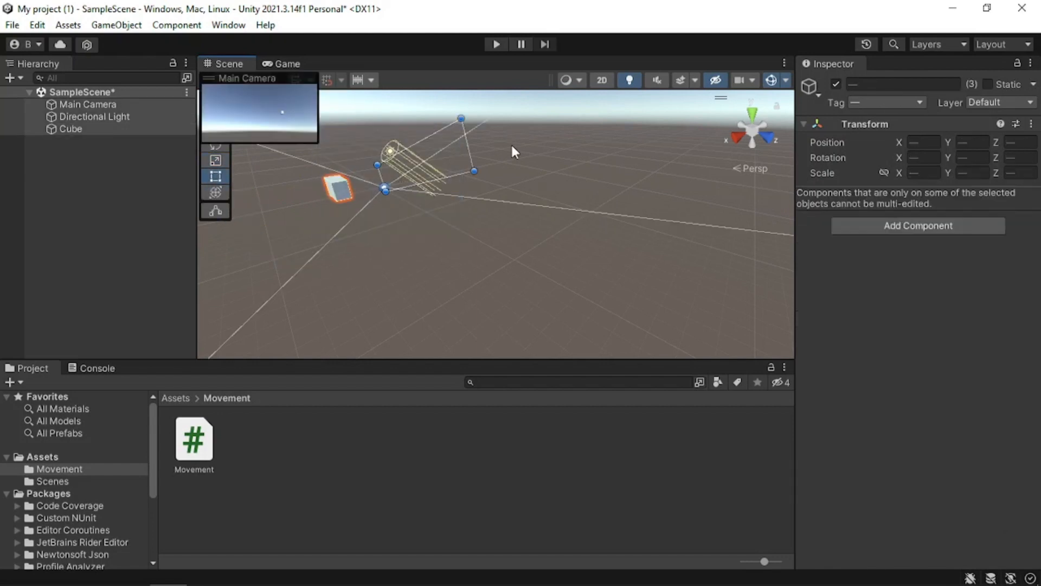
drag(479, 170, 564, 166)
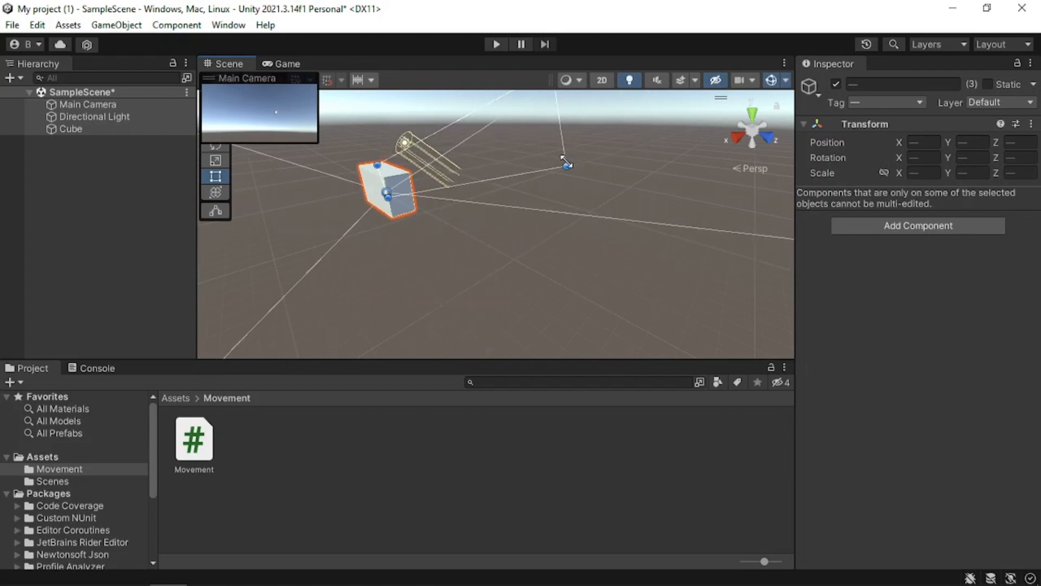
click(538, 247)
Transform the Cube to position 6.29, 6.18, 11.8, X rotation -31.47 and scale about 0.44, 0.91, -0.5
click(207, 189)
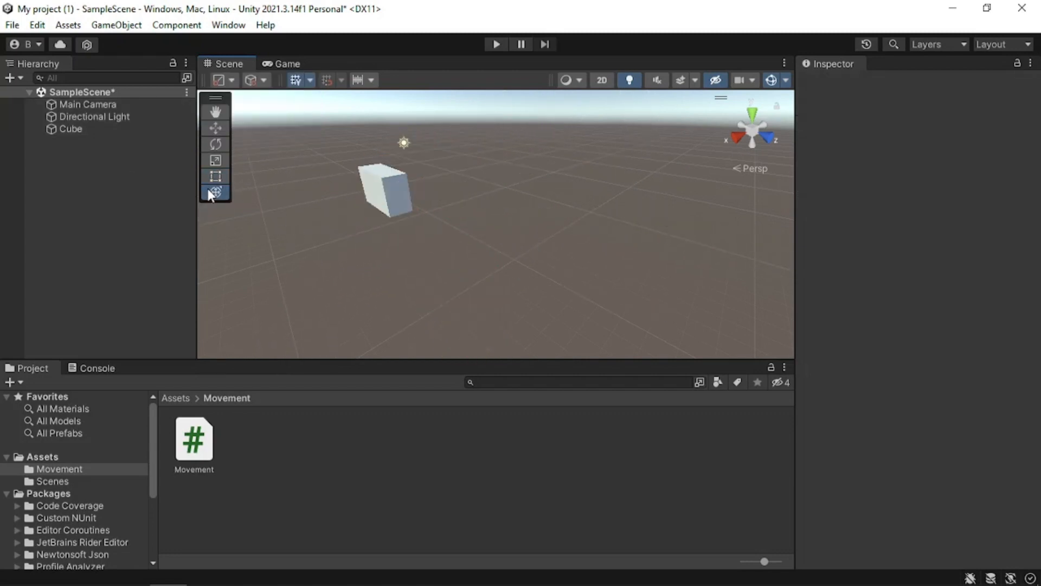
click(394, 186)
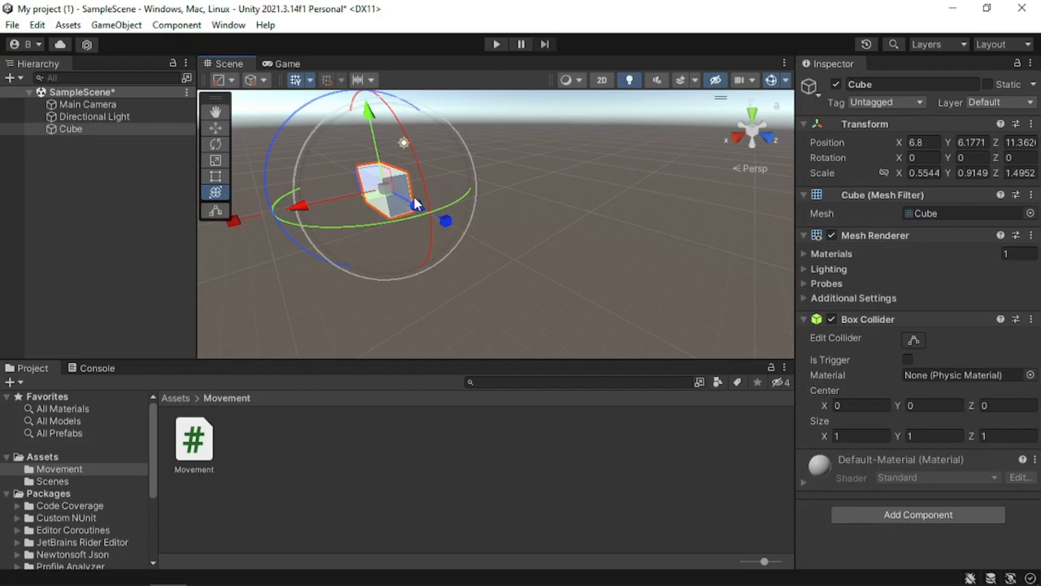
drag(416, 208, 370, 191)
mouse_move(308, 213)
mouse_down()
mouse_move(233, 227)
mouse_move(329, 207)
mouse_move(276, 223)
mouse_move(295, 213)
mouse_up()
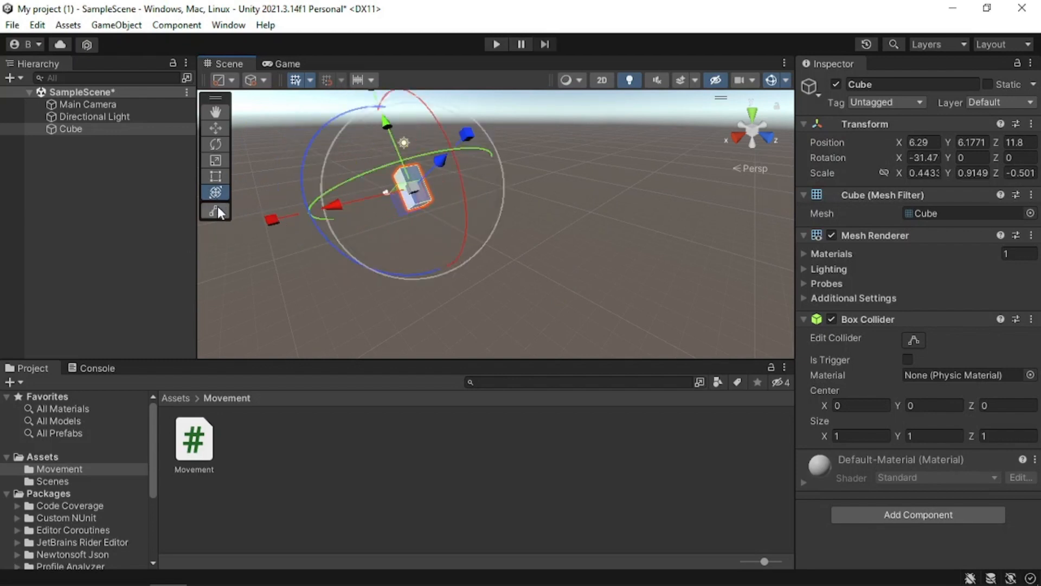
Enlarge the Cube's Box Collider bounding volume to about 6.79 by 3.24 by 19.09, and clear the selection
click(216, 211)
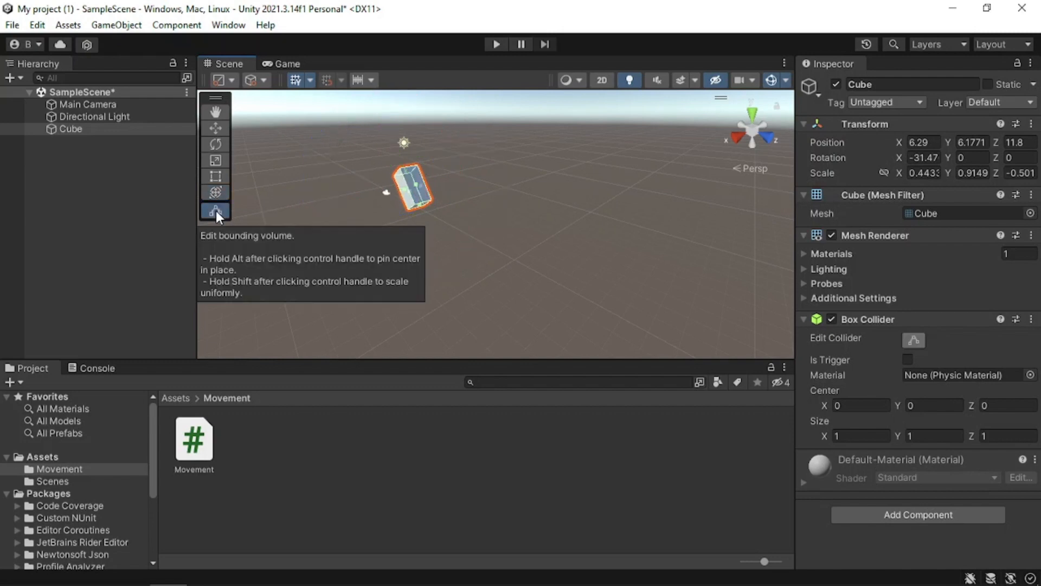
drag(410, 200, 438, 165)
drag(379, 216, 415, 245)
click(526, 230)
click(411, 193)
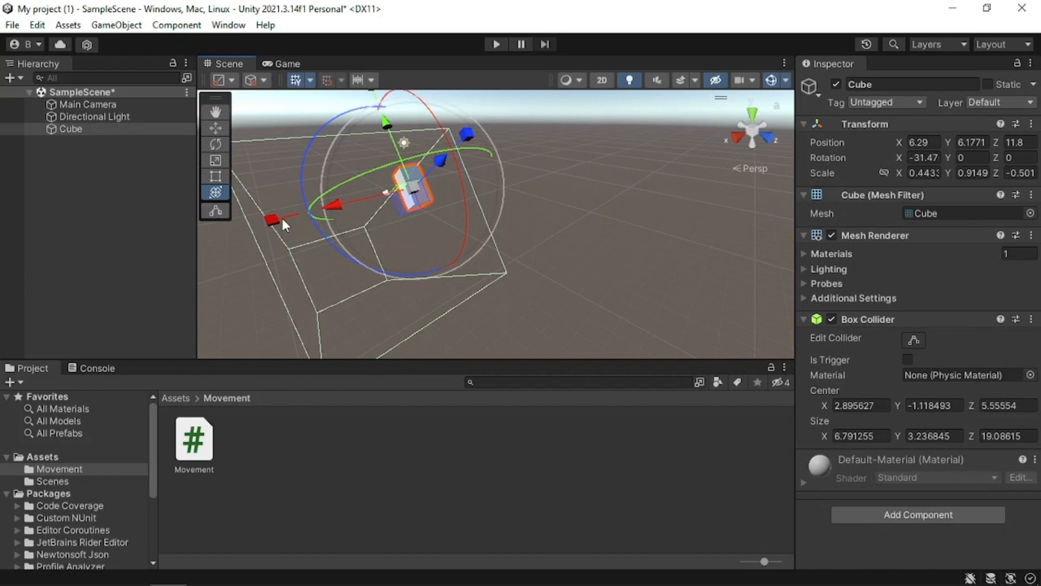
click(308, 238)
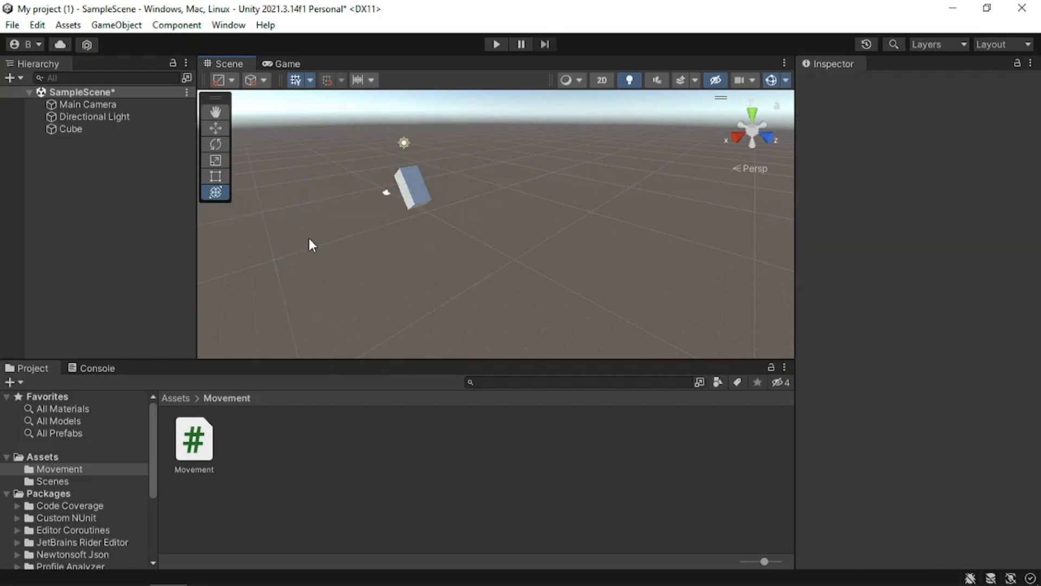
Rescale the Cube along its X axis with the Transform tool, making it wider, and deselect it
click(411, 182)
drag(273, 219, 434, 170)
mouse_move(270, 222)
mouse_down()
mouse_move(328, 223)
mouse_move(230, 218)
mouse_move(307, 225)
mouse_move(271, 240)
mouse_up()
click(343, 289)
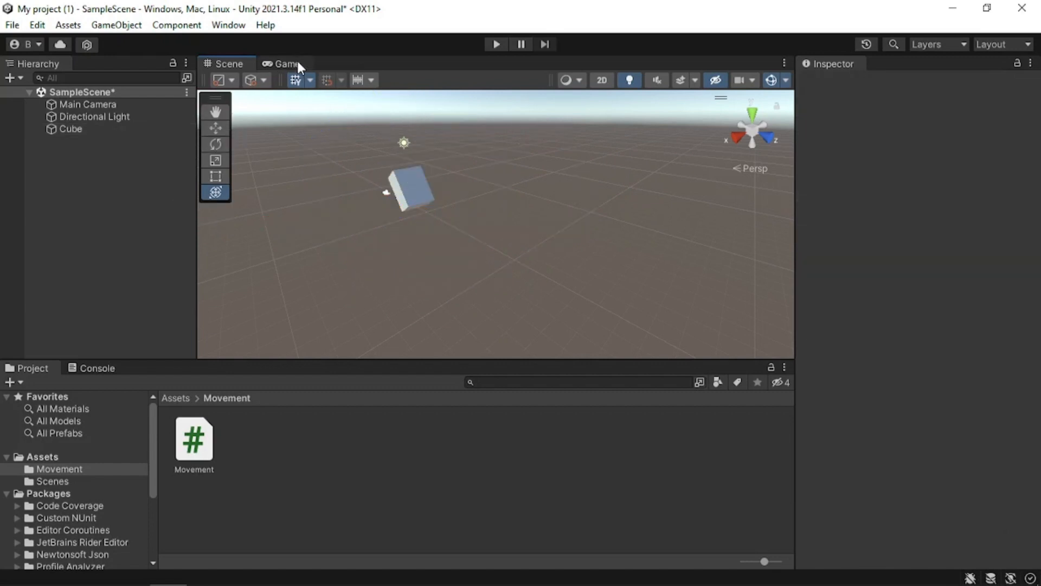
Compare the camera's Game view with the Scene view, ending in the Game view
click(282, 64)
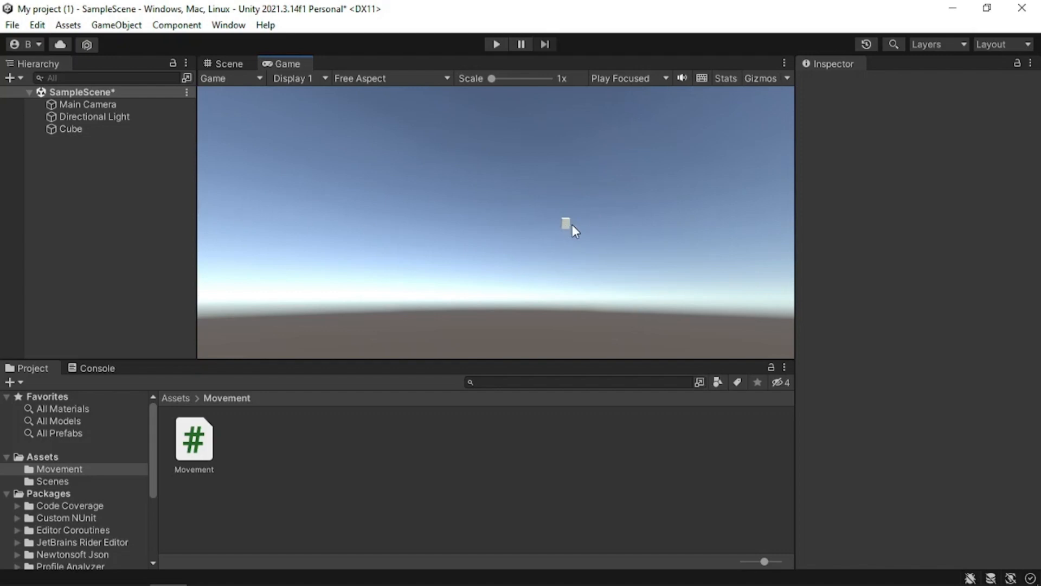
click(225, 65)
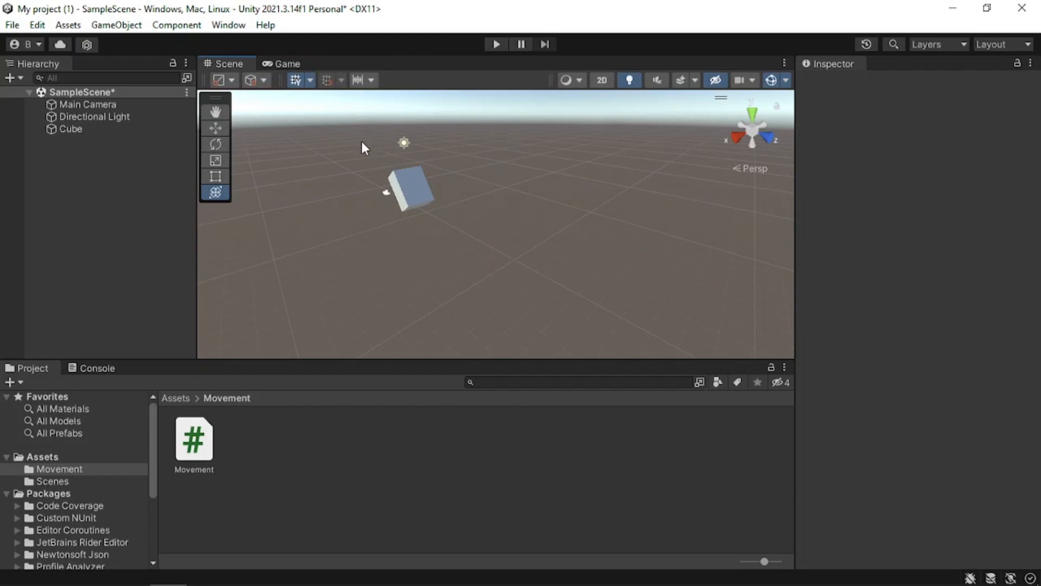
click(302, 67)
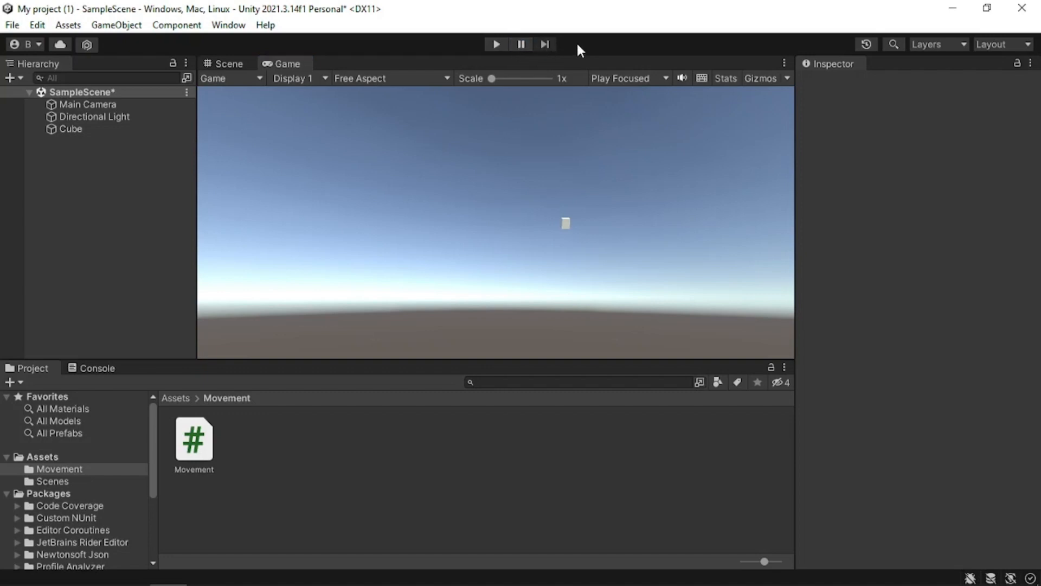
Run the scene in Play mode twice, trying pause and resume, and stop playback after each run
click(492, 44)
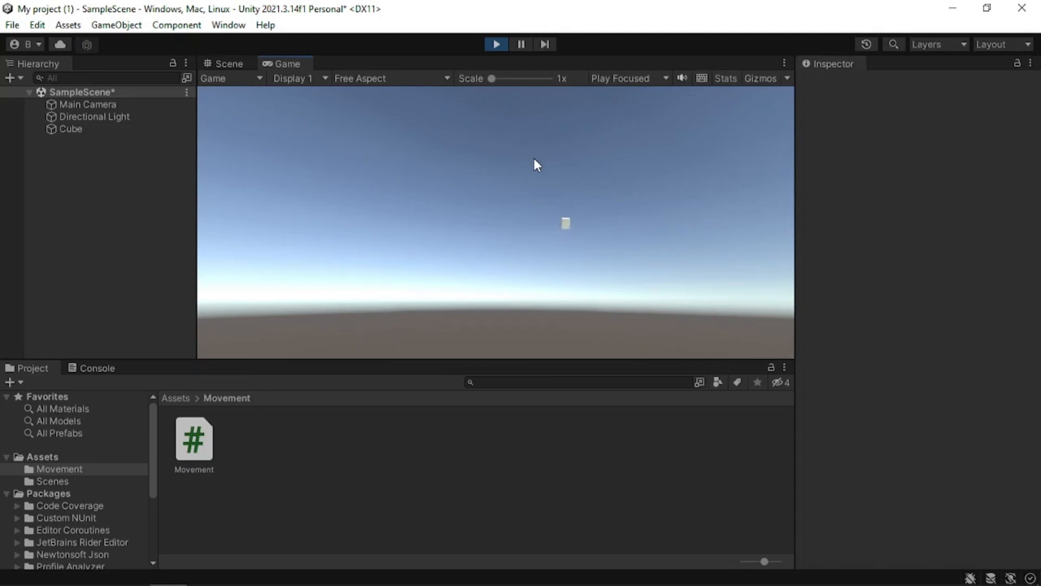
click(521, 44)
click(519, 42)
click(529, 49)
click(523, 49)
click(498, 45)
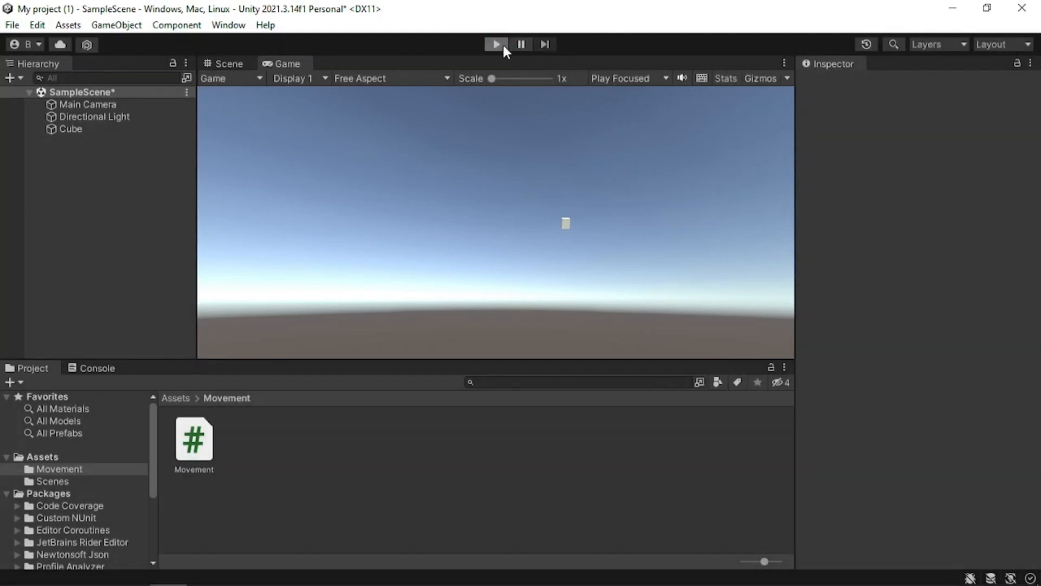
click(502, 44)
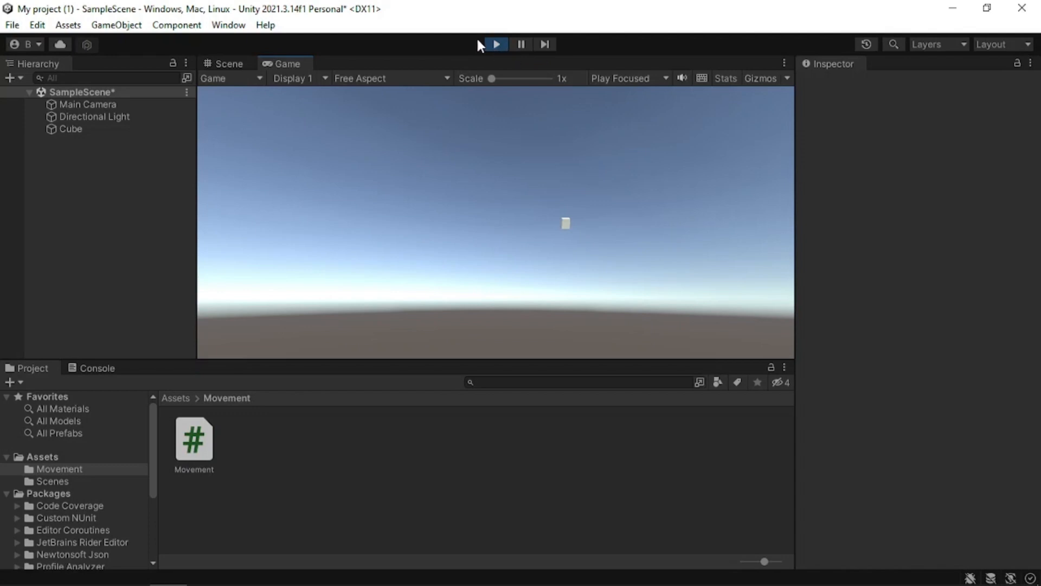
click(532, 48)
click(493, 42)
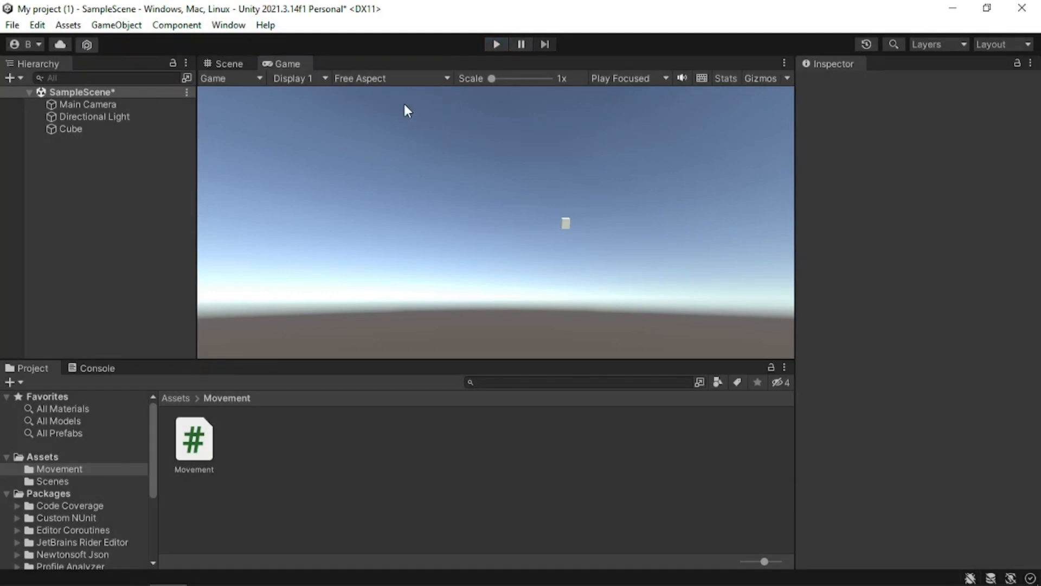
Review the available scene file, editing, asset, GameObject creation and component commands
click(12, 25)
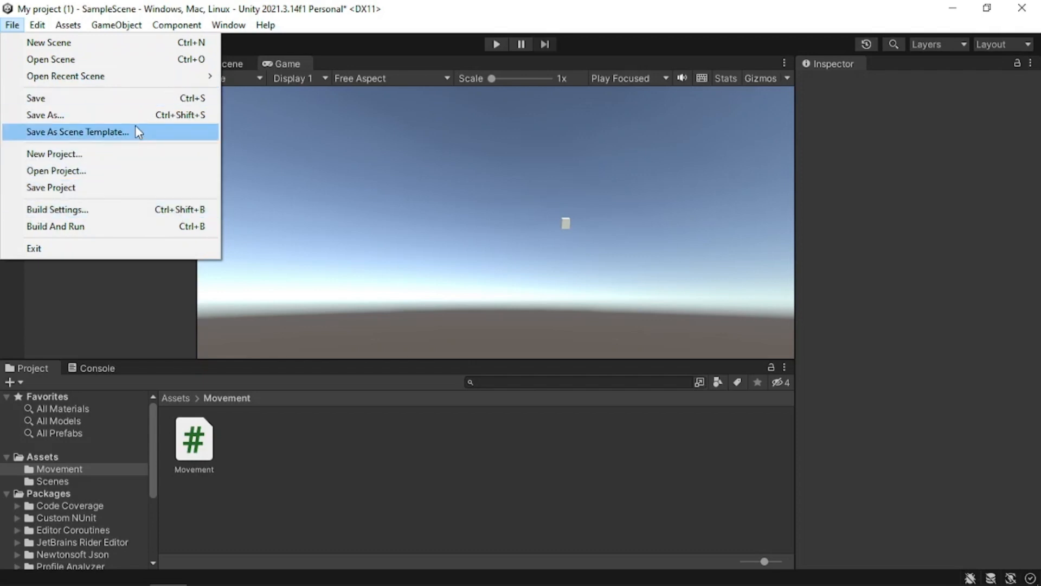
mouse_move(67, 28)
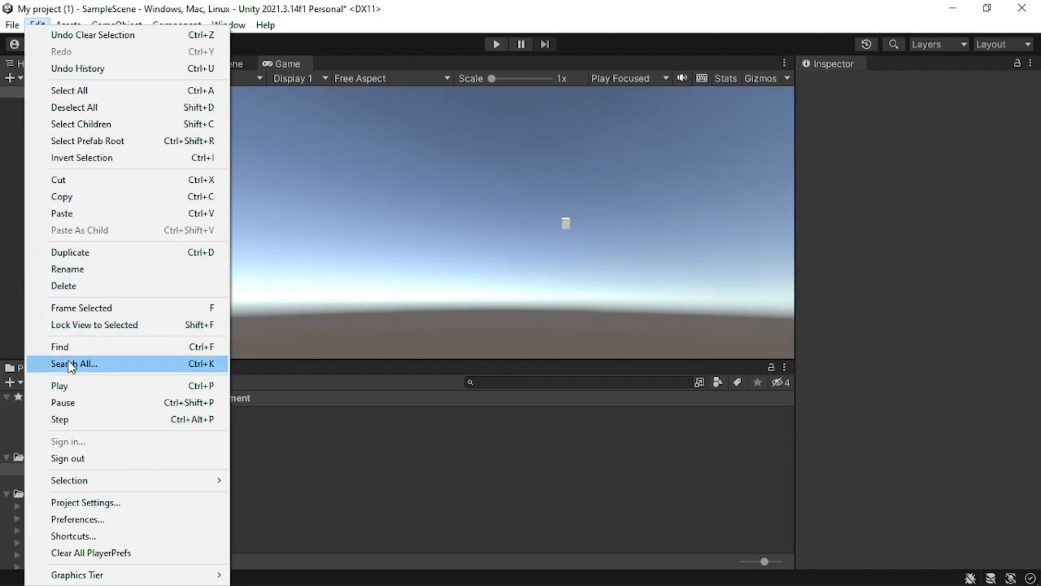
mouse_move(71, 19)
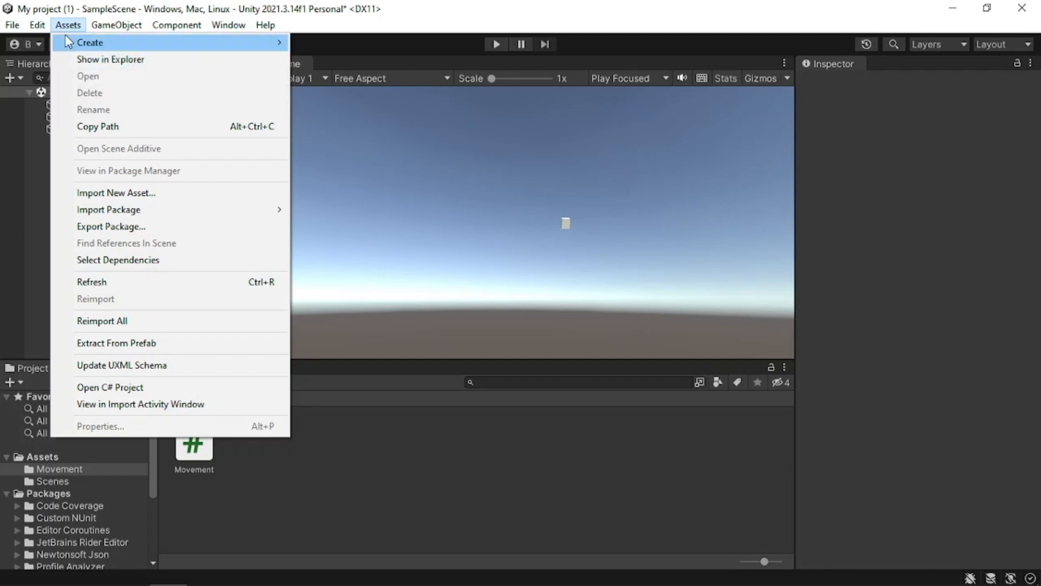
mouse_move(120, 22)
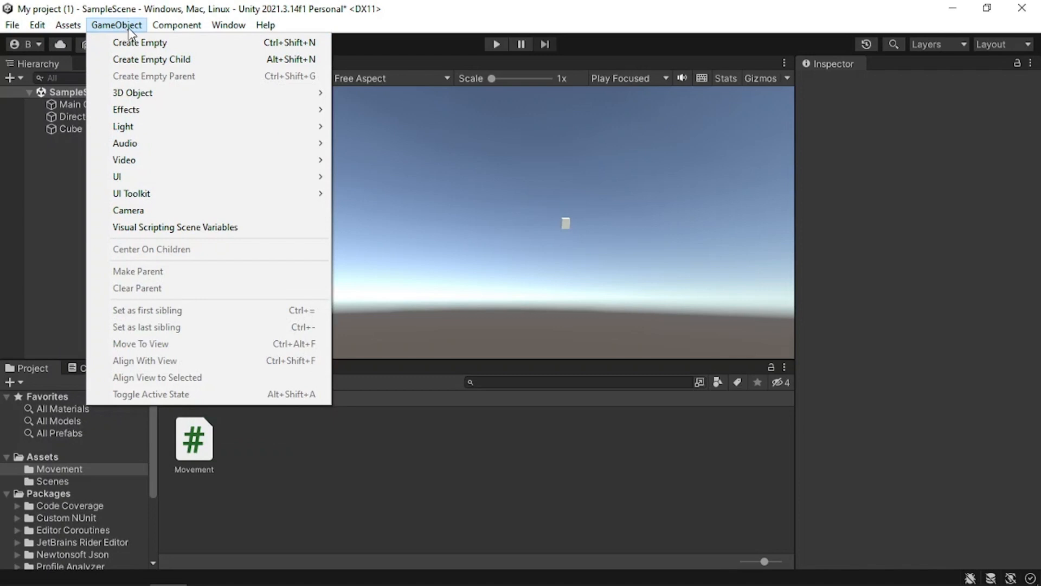
mouse_move(135, 98)
mouse_move(177, 28)
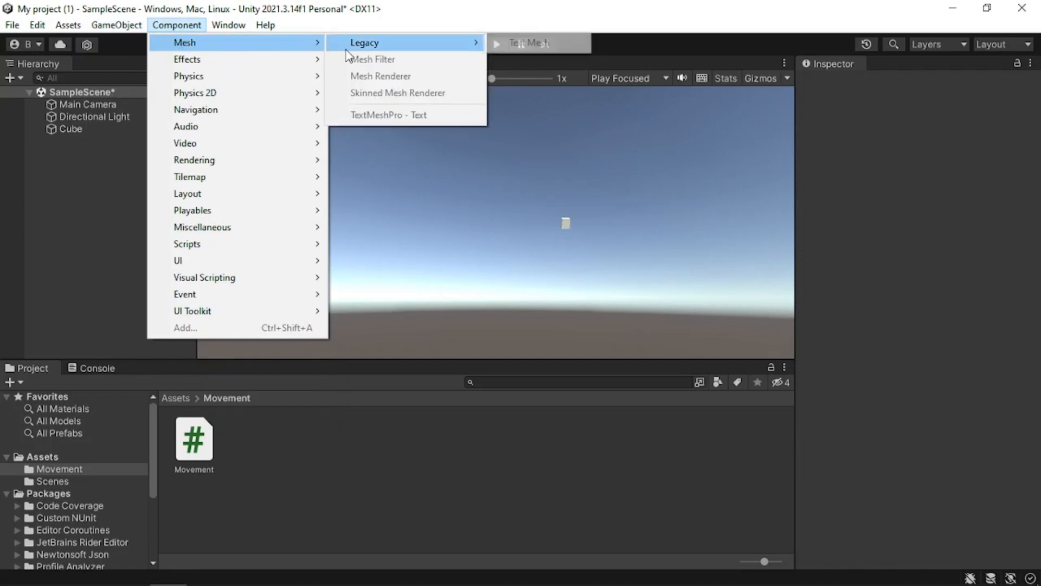
mouse_move(246, 81)
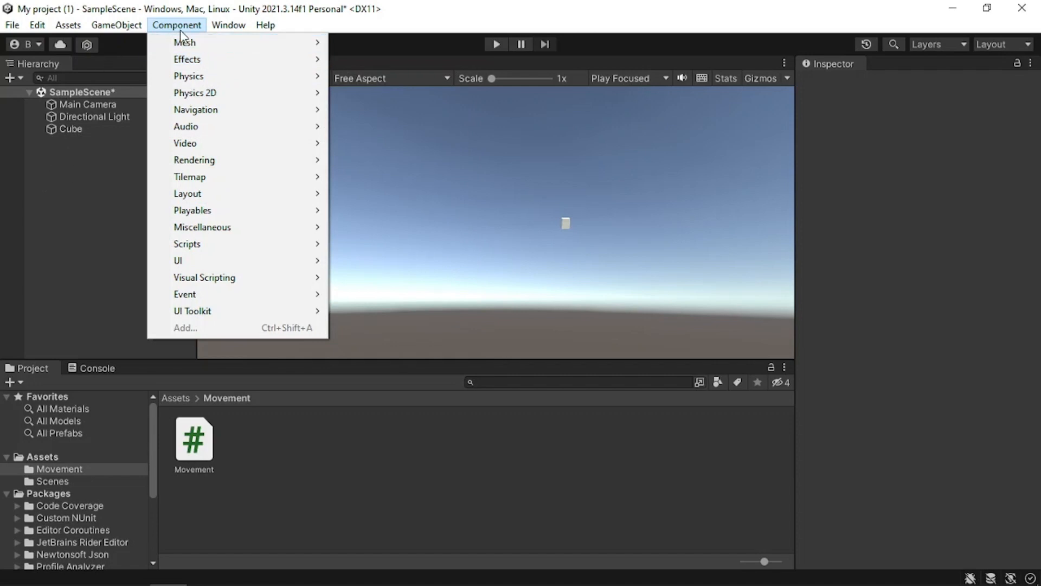
Examine the editor's panel, layout, animation and audio window options and the available help resources
mouse_move(230, 26)
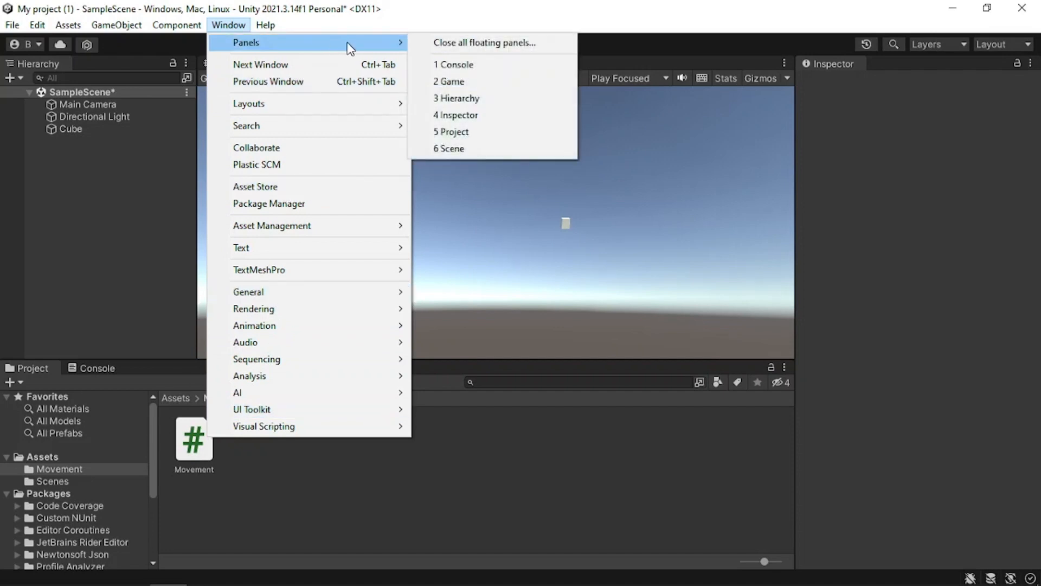
mouse_move(364, 44)
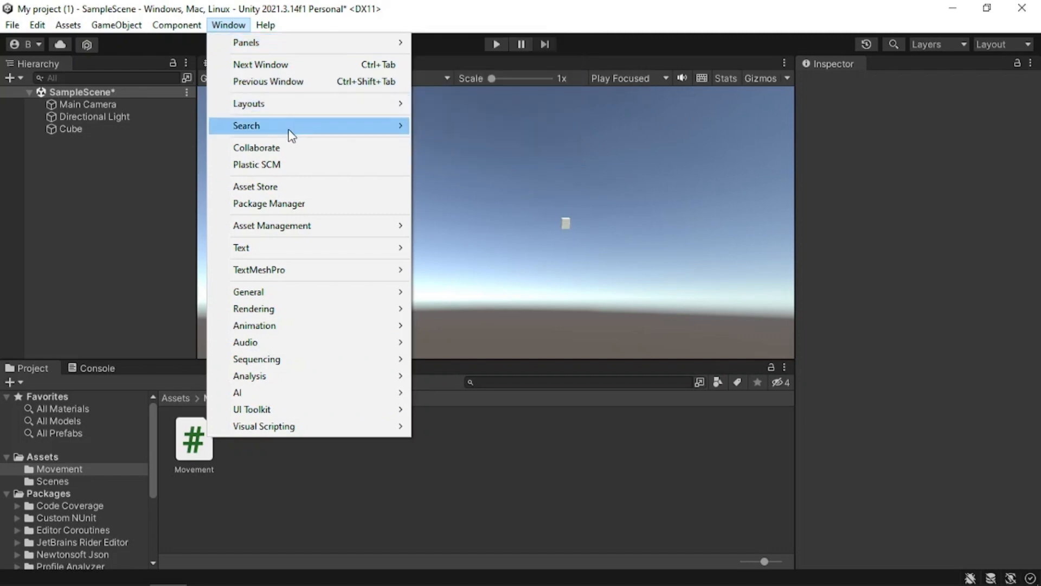
mouse_move(286, 112)
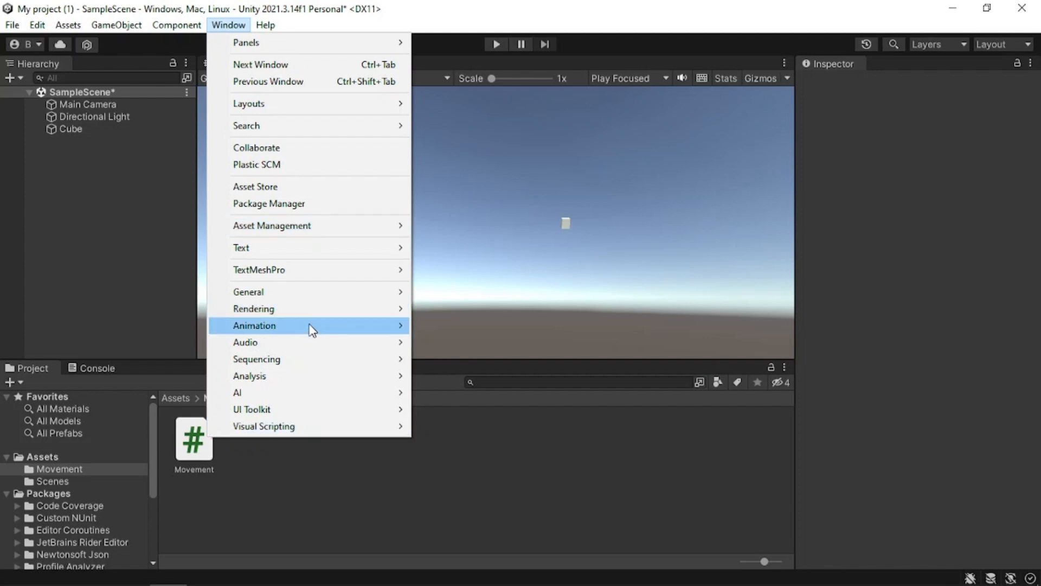
mouse_move(309, 328)
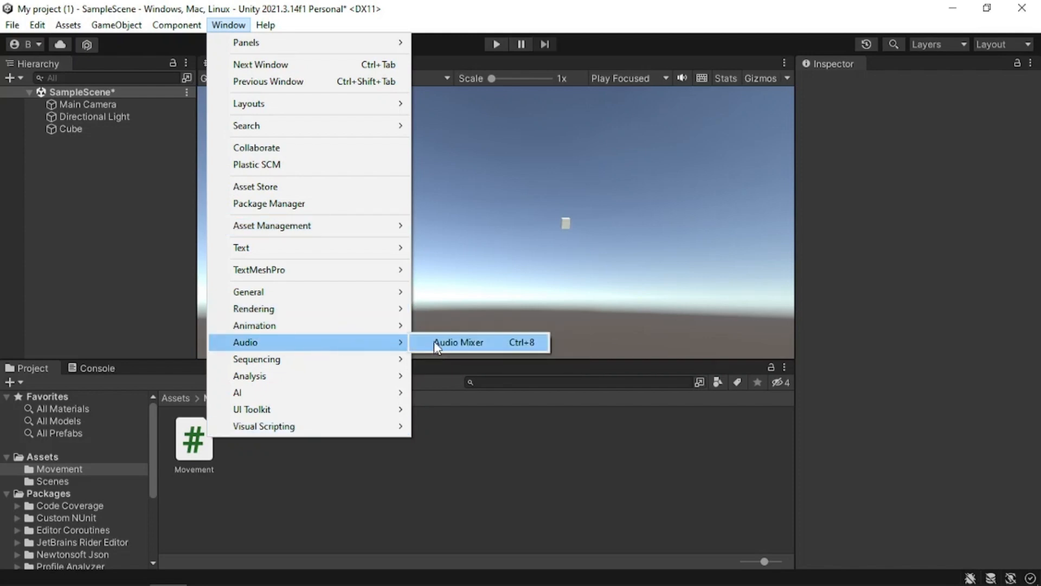
mouse_move(364, 326)
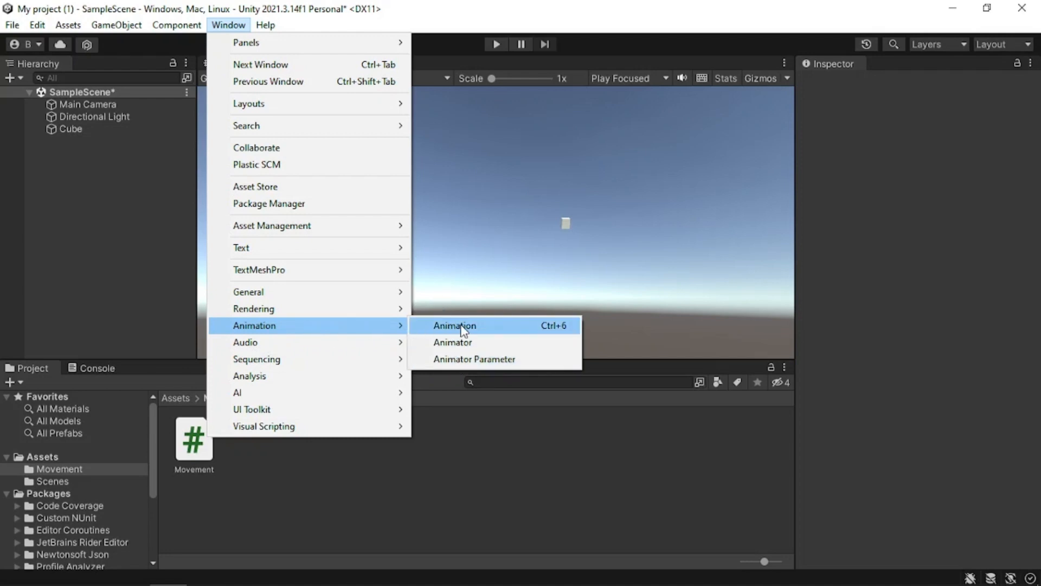
click(510, 3)
click(264, 25)
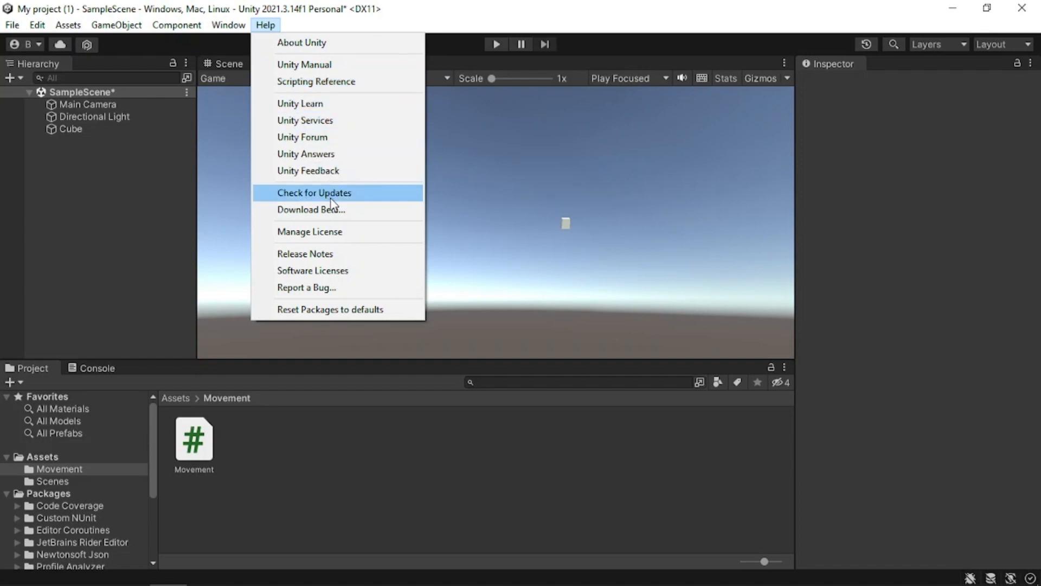
click(508, 7)
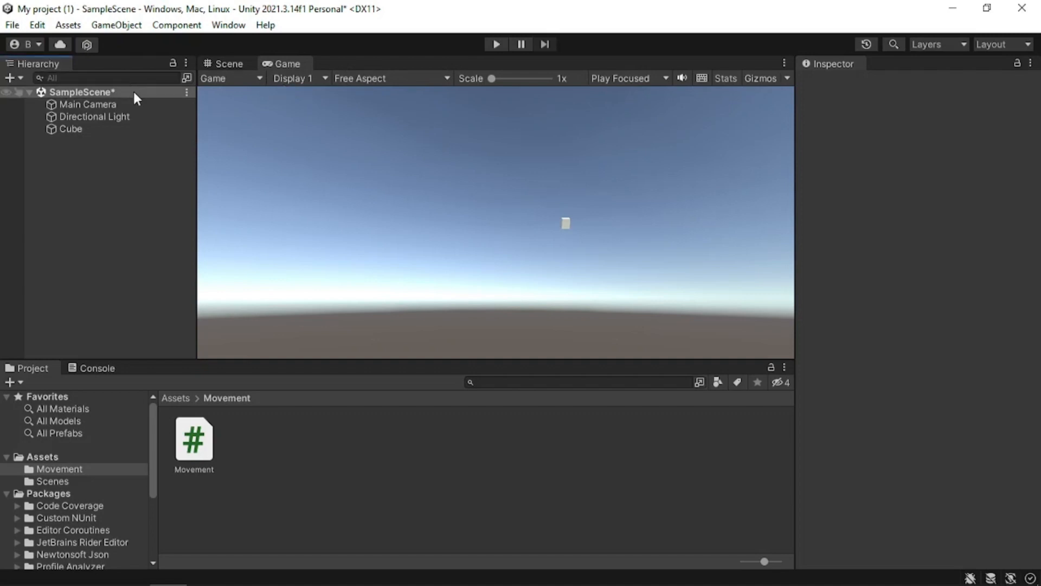
Rearrange the Hierarchy and Inspector panels so they swap to opposite sides of the editor, trying floating and docked placements for the Hierarchy
drag(48, 64, 434, 178)
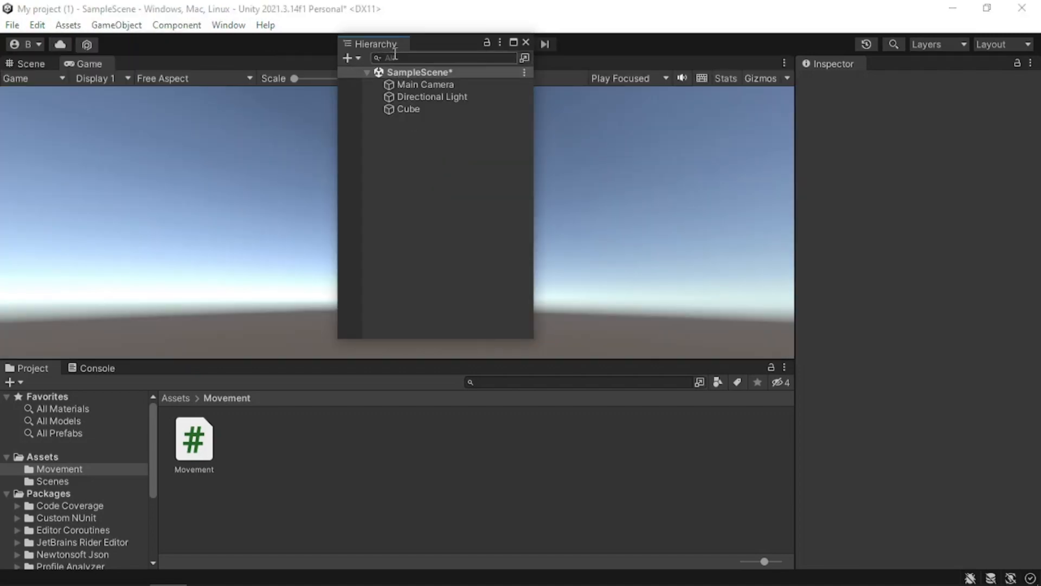
drag(395, 46, 572, 142)
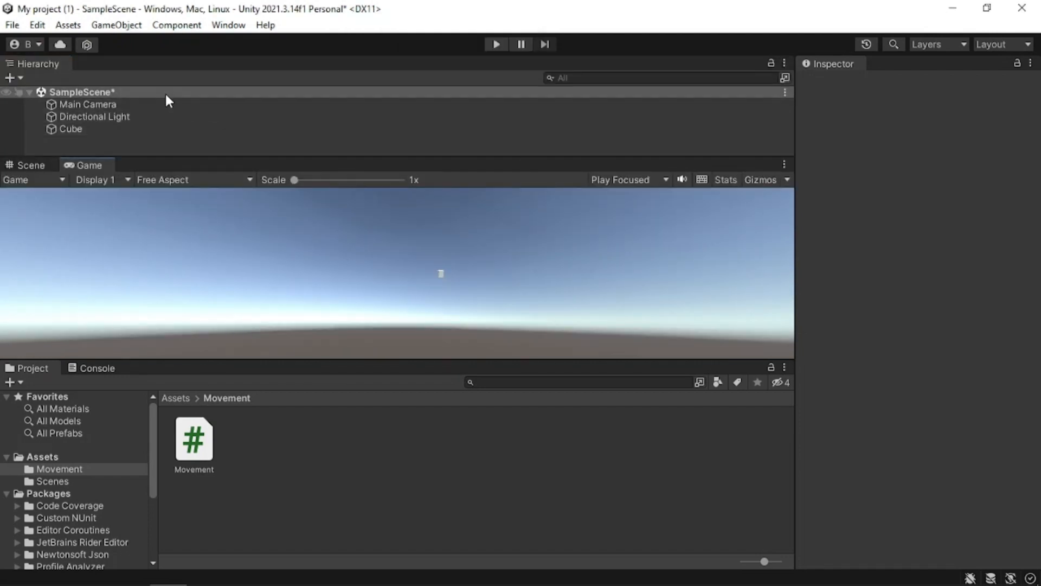
drag(54, 64, 864, 115)
drag(835, 235, 412, 157)
drag(29, 64, 4, 118)
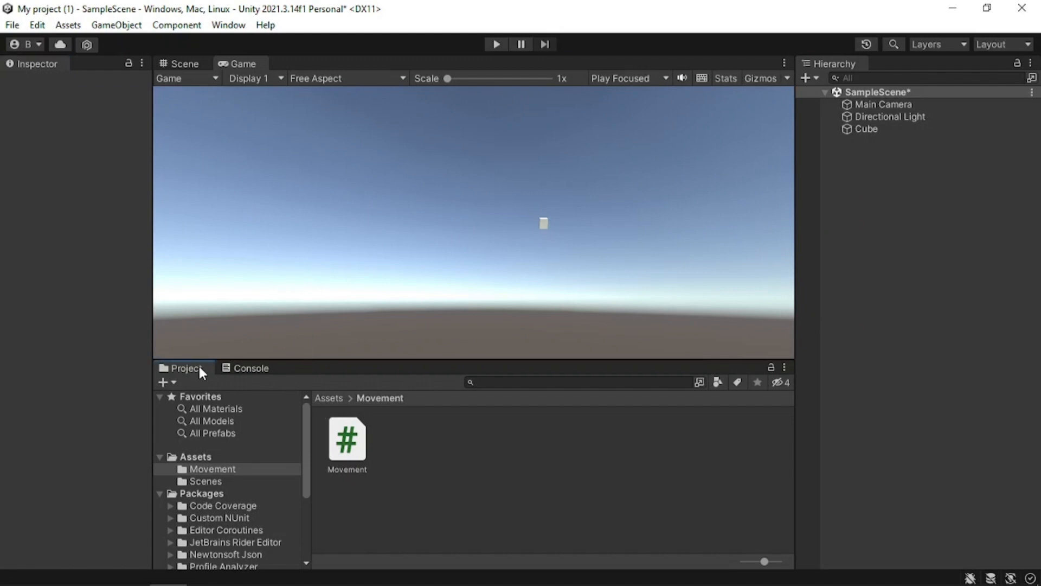
Dock the Project panel alongside the Scene and Game views and switch among all three, ending in the Scene view
drag(199, 366, 369, 82)
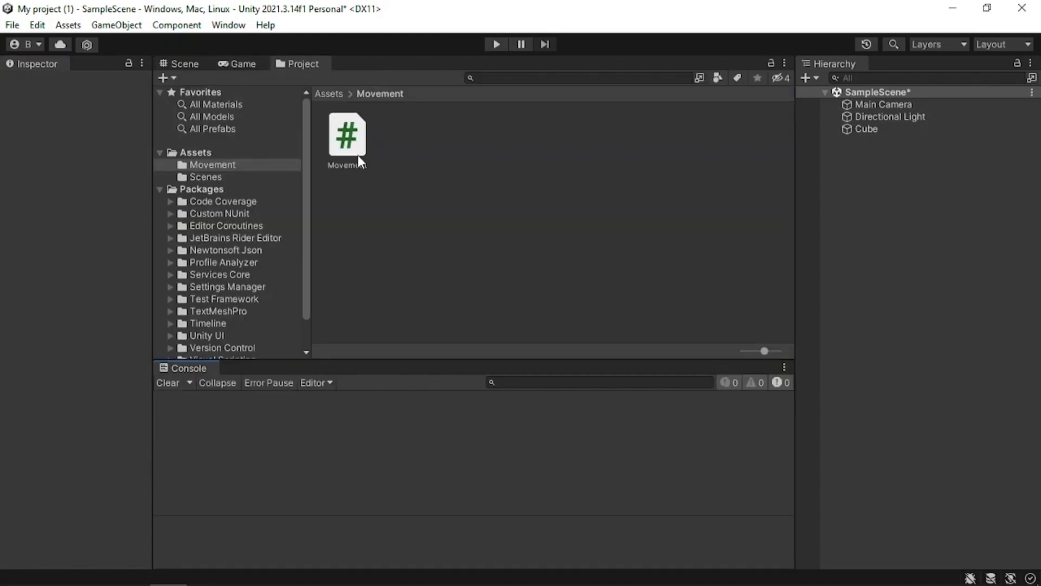
click(177, 69)
click(221, 65)
click(295, 65)
click(186, 64)
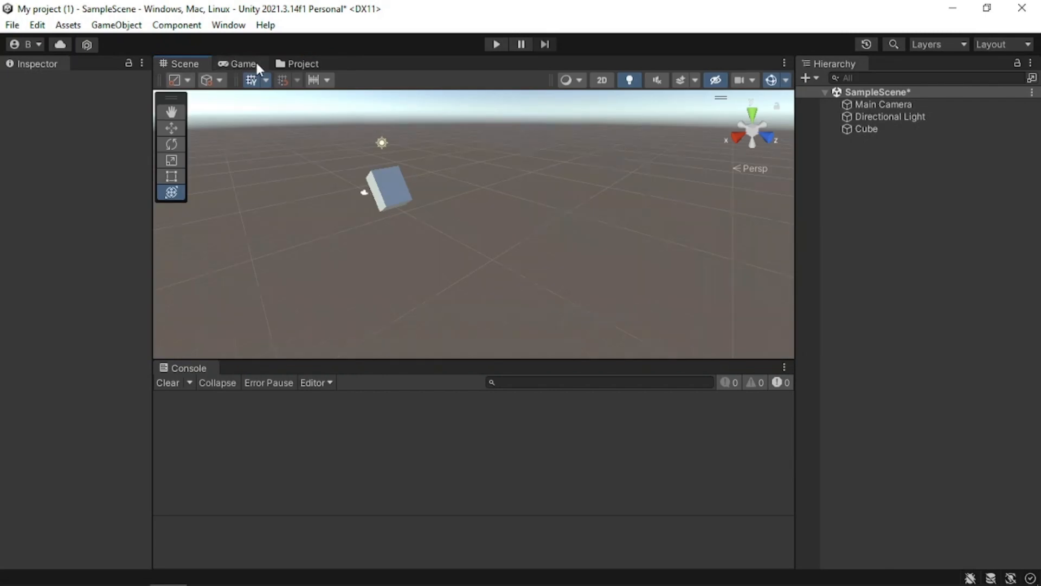
click(254, 63)
click(304, 64)
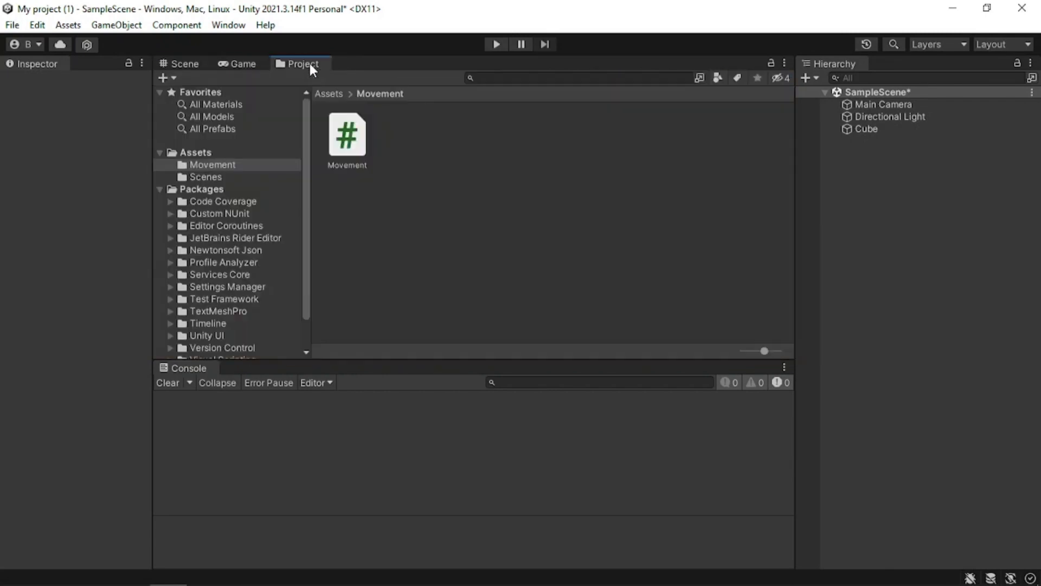
click(173, 62)
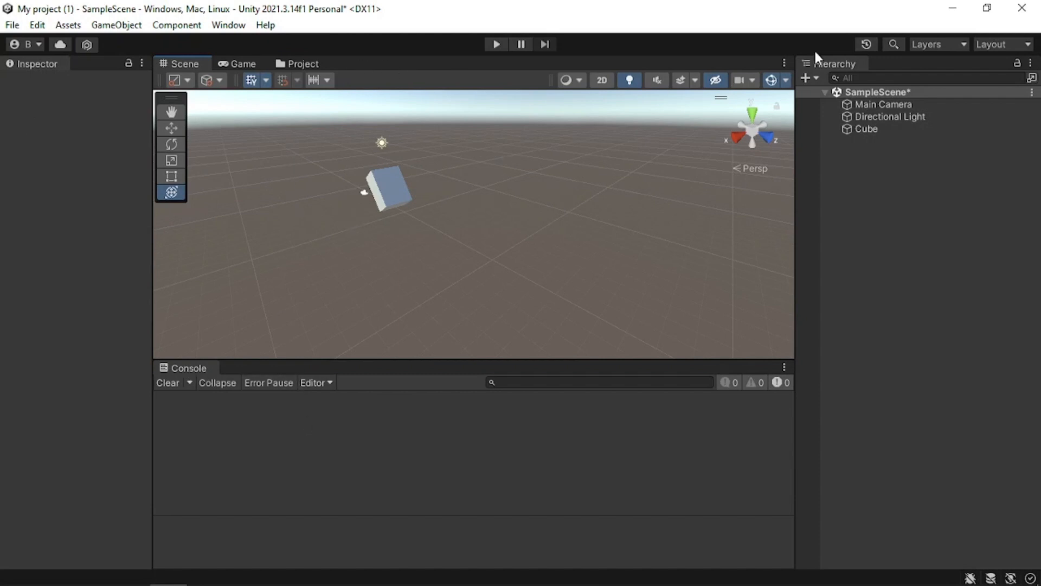
Restore the Default editor layout and look over the available layout options
click(1010, 42)
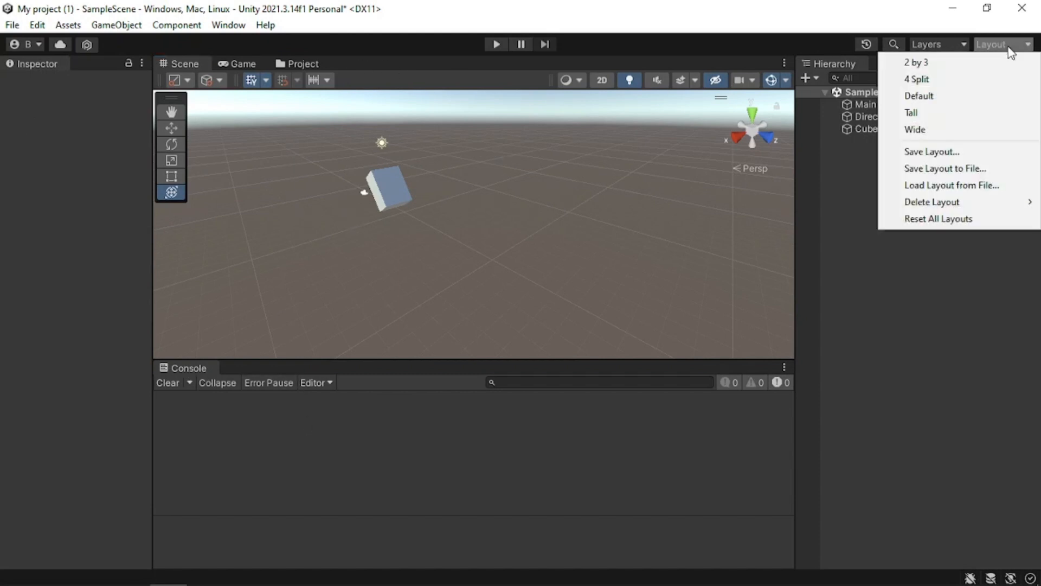
click(955, 98)
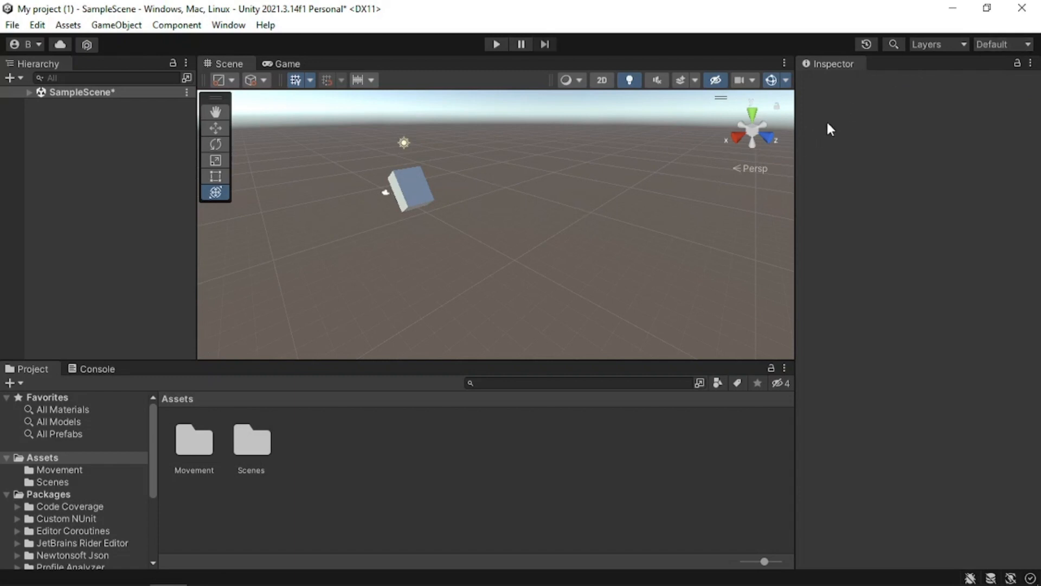
click(985, 45)
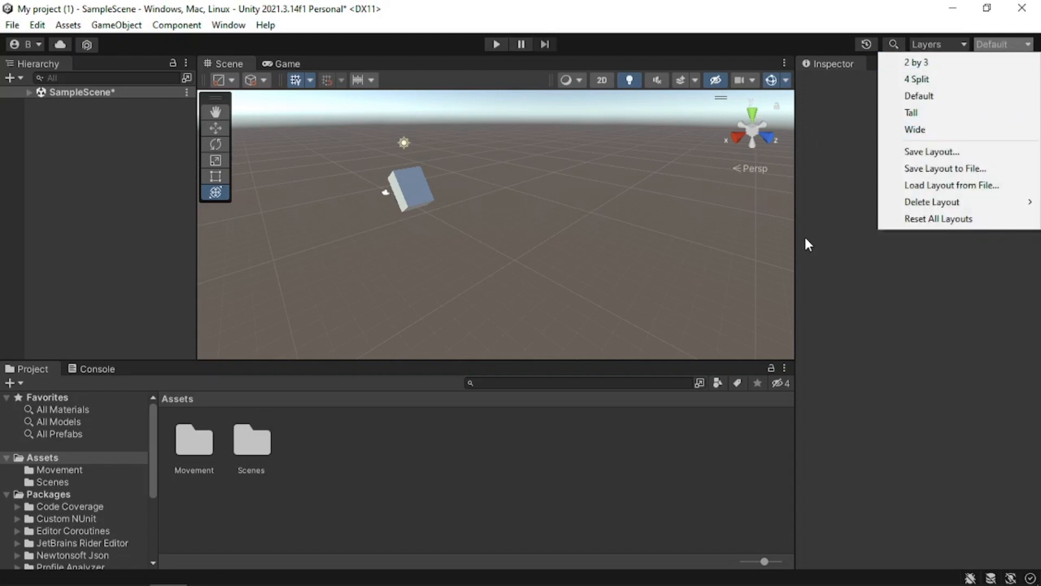
click(819, 72)
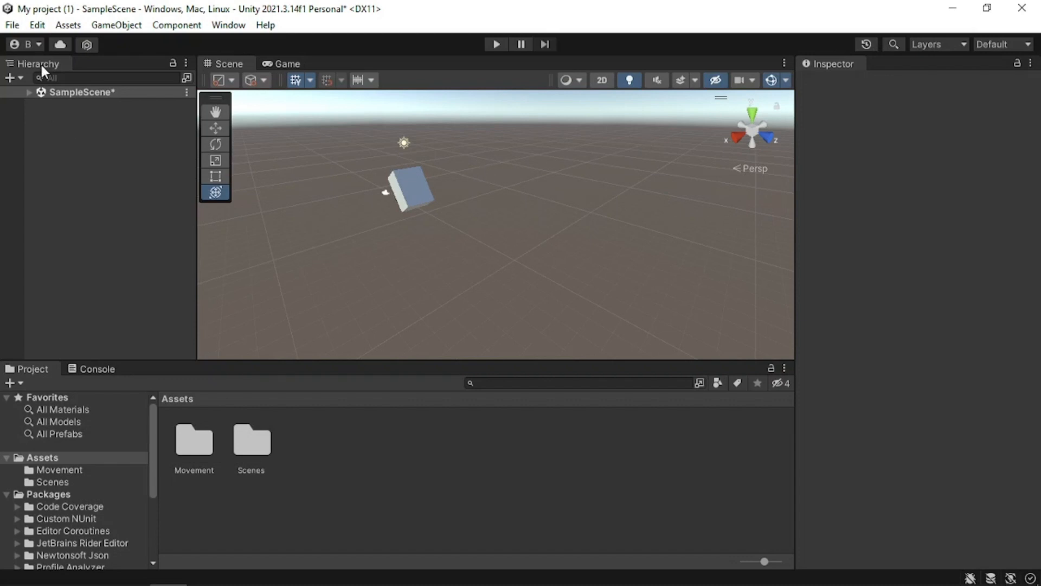
Dock the Hierarchy between the Scene view and the Project panel, and group the Inspector with it
drag(42, 64, 242, 263)
drag(298, 225, 306, 356)
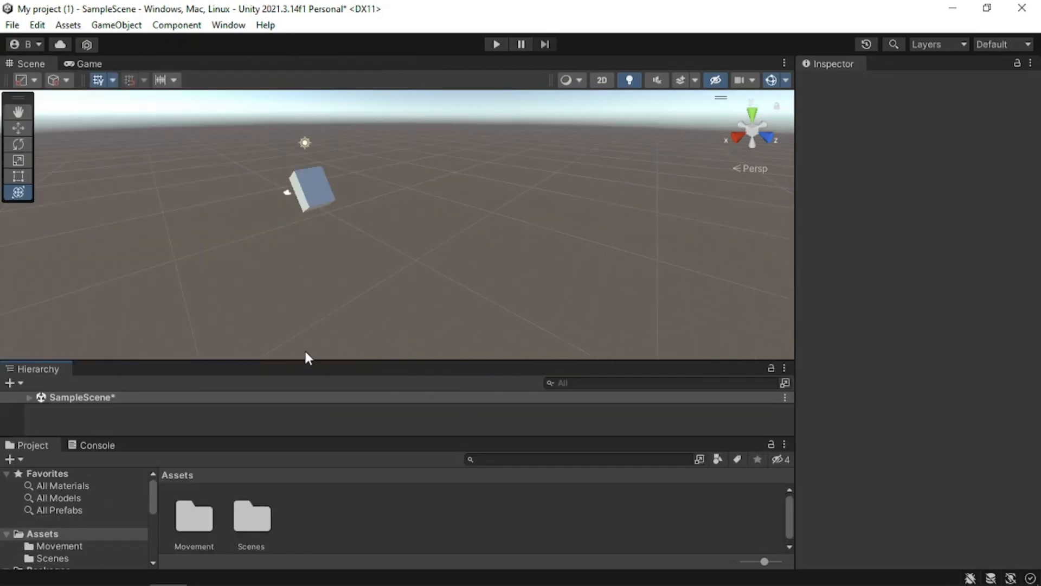
drag(845, 64, 430, 361)
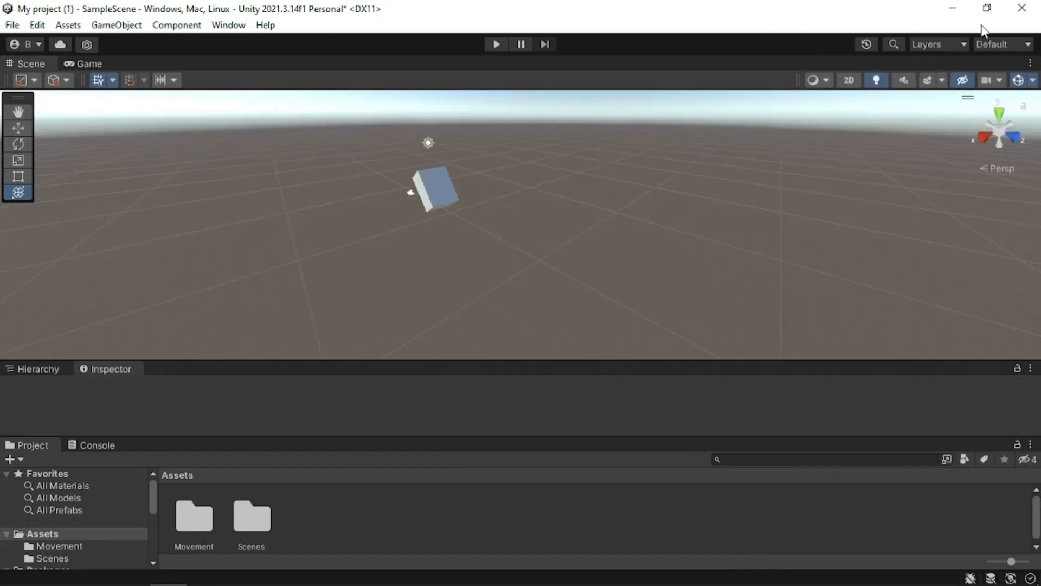
Save the current panel arrangement as a new layout named insane
click(992, 44)
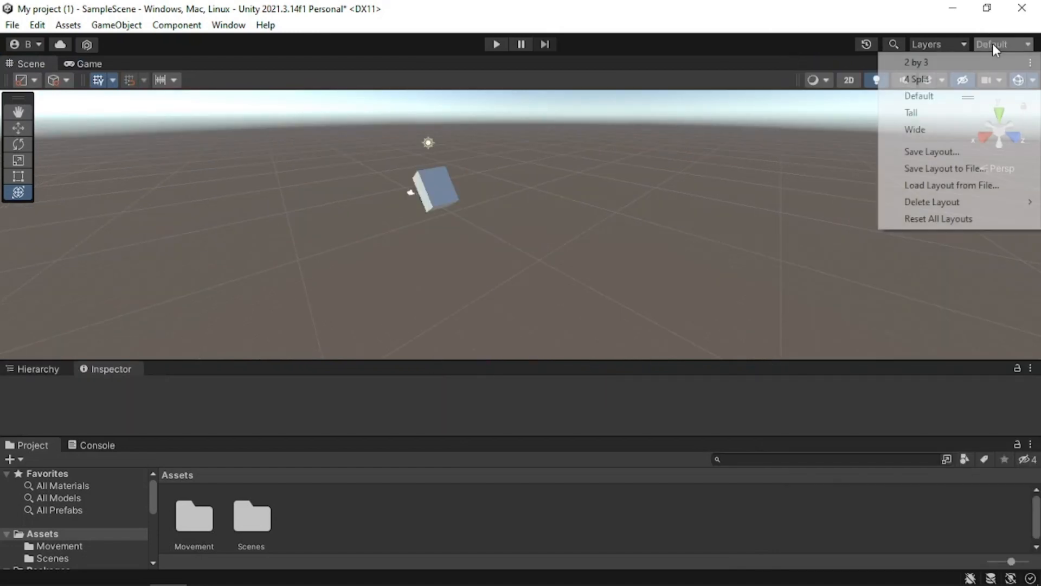
click(928, 152)
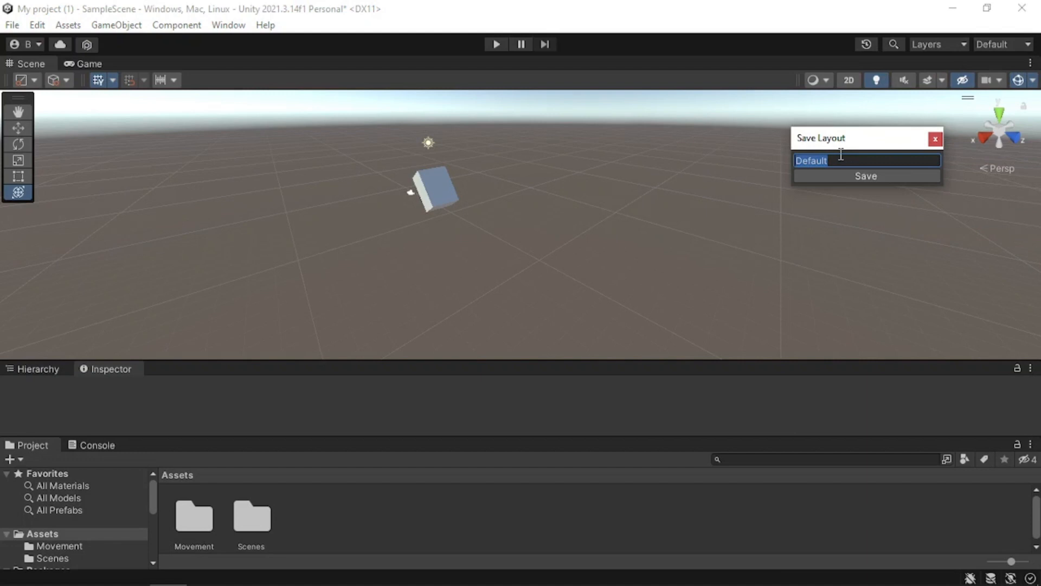
key(BackSpace)
text(insane)
click(840, 176)
Browse the Move, Scenes and Color folders for a layout file to load, and cancel without loading one
click(1013, 44)
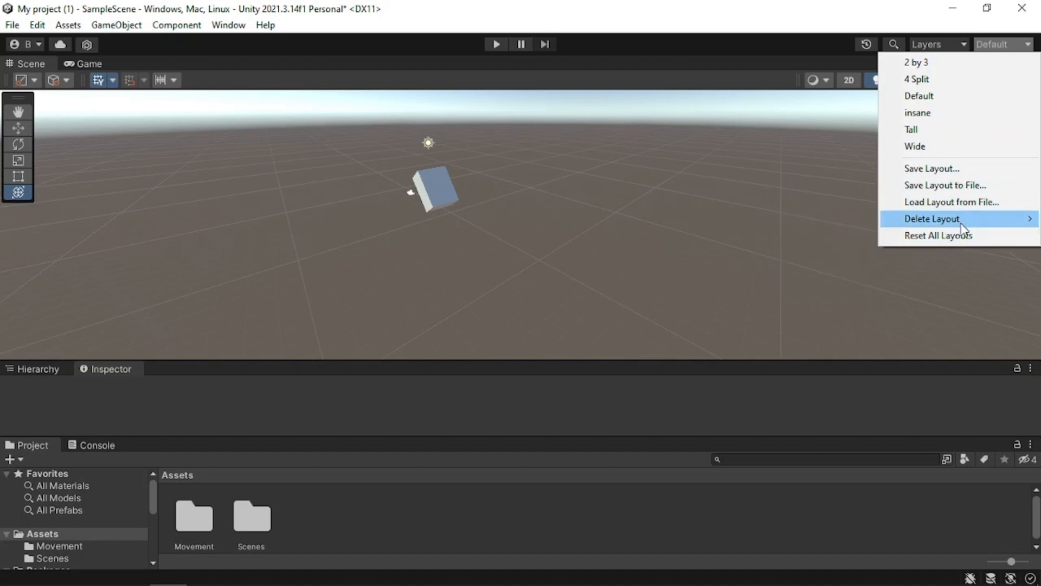
click(958, 205)
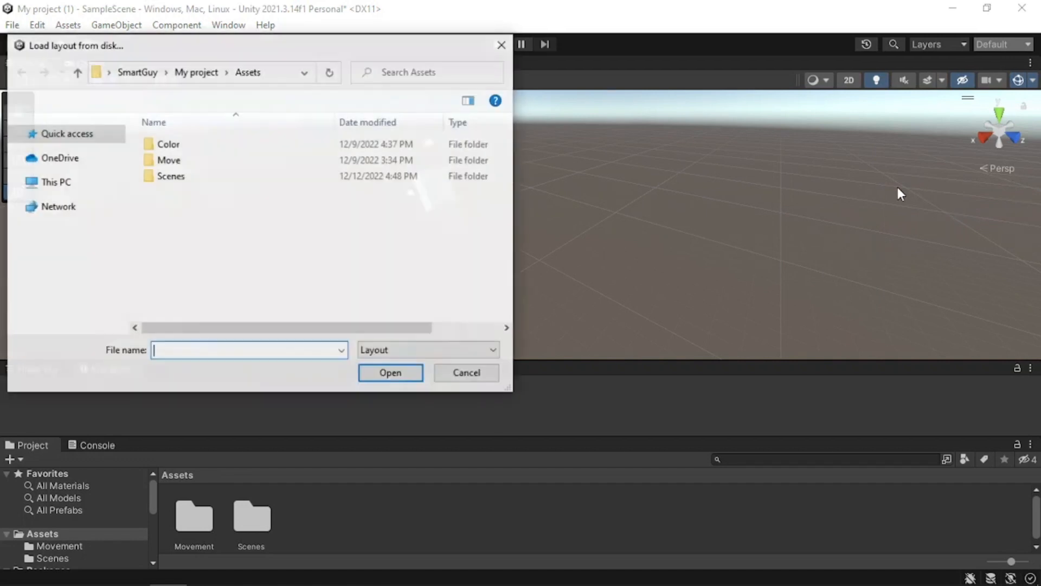
double_click(281, 163)
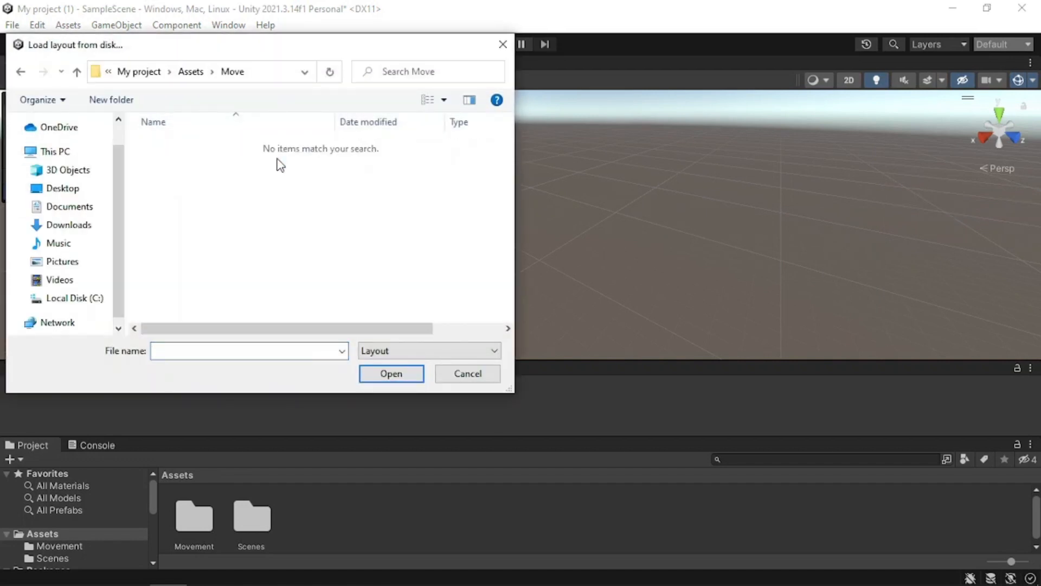
click(22, 72)
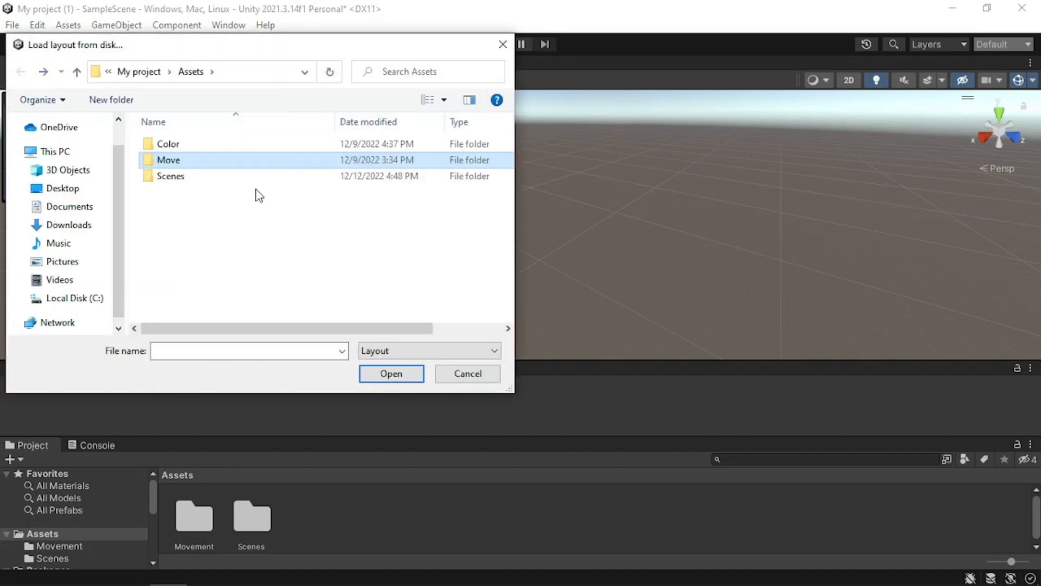
double_click(251, 178)
click(21, 72)
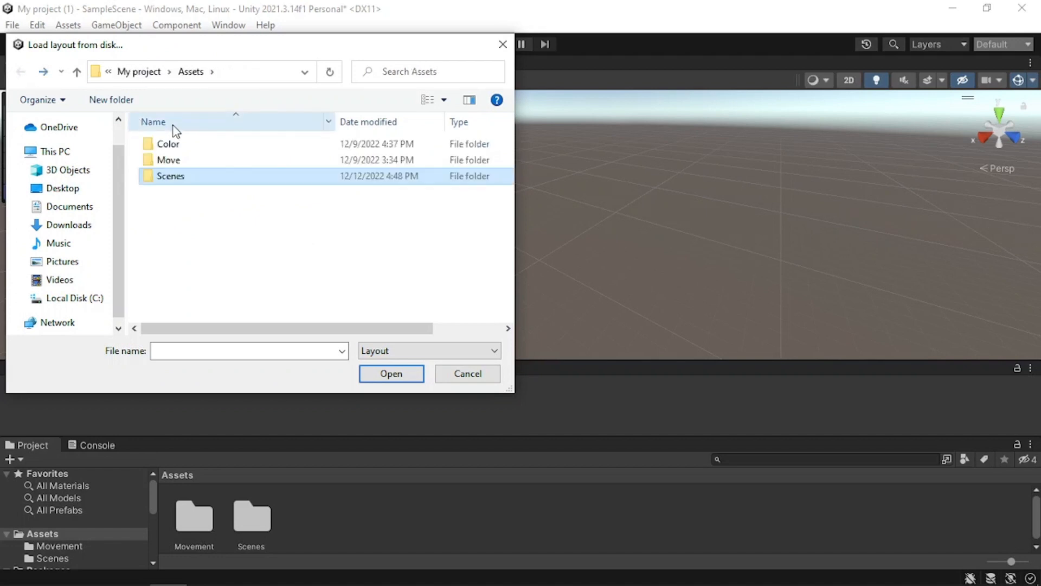
double_click(187, 145)
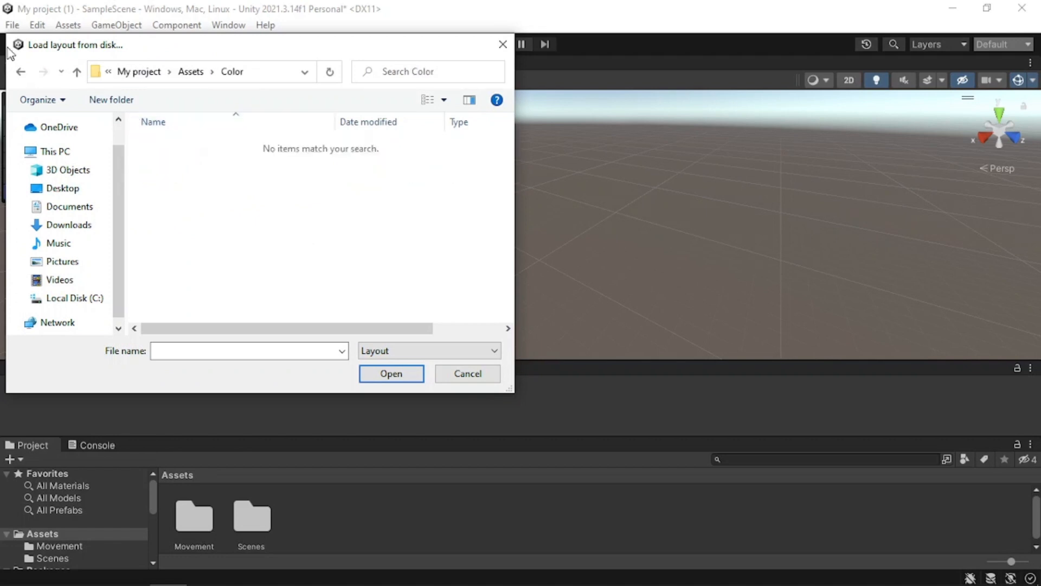
click(503, 44)
Check the list of layers and apply the saved insane layout
click(963, 44)
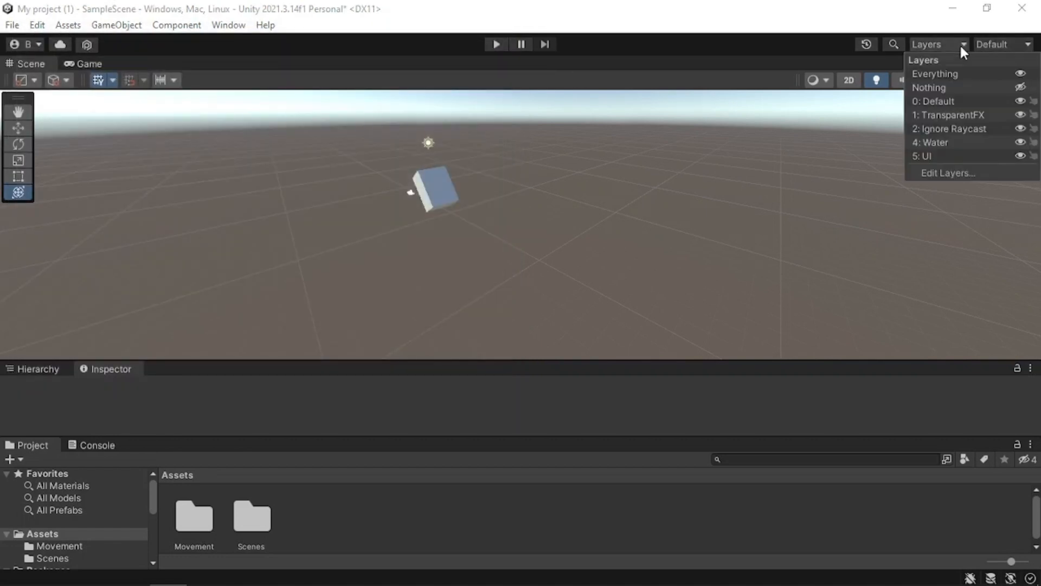
click(994, 44)
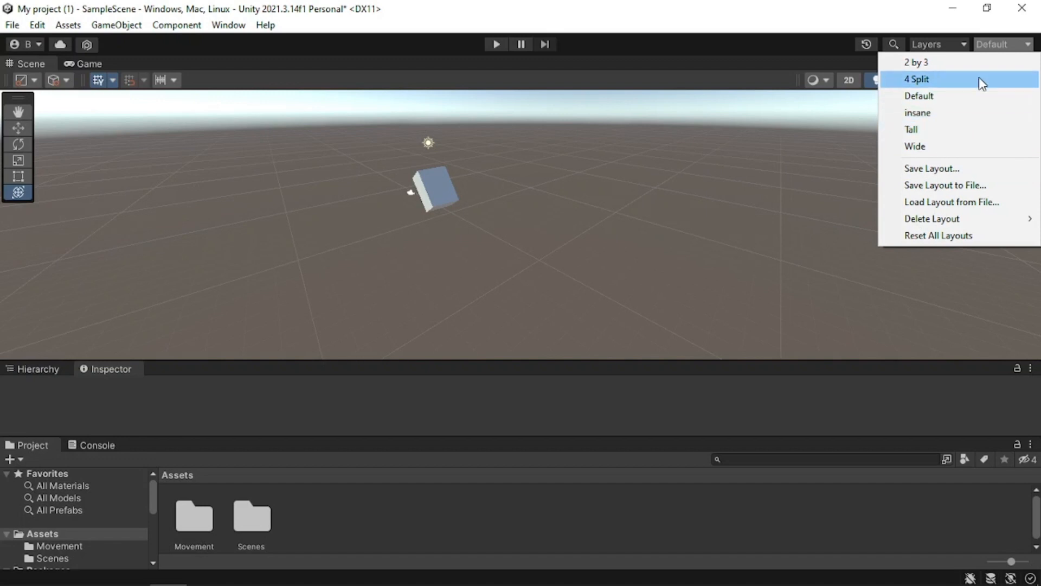
click(956, 114)
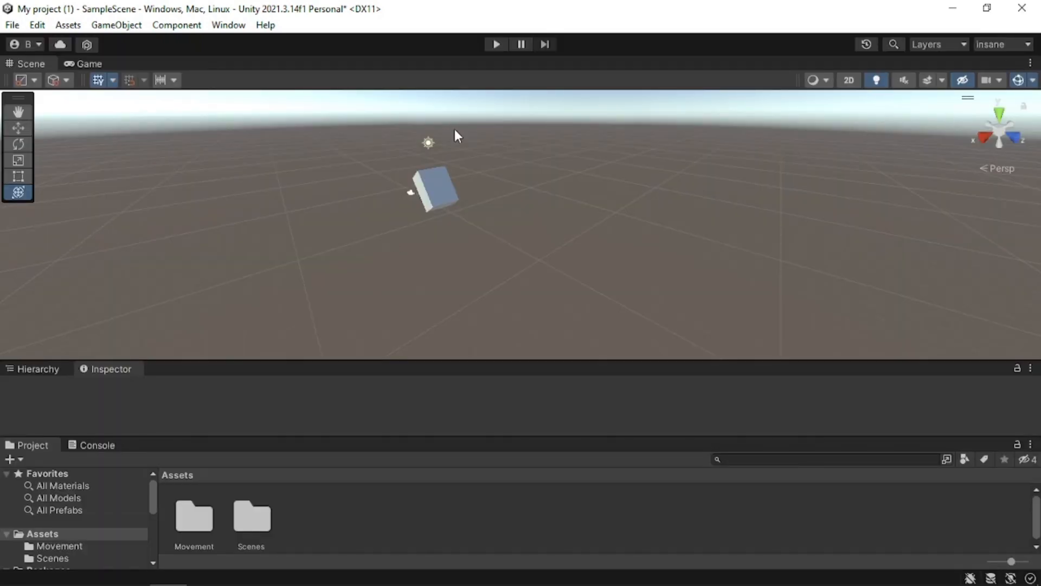
Review the available editor layouts without changing the current one, and show the Hierarchy panel
click(1001, 46)
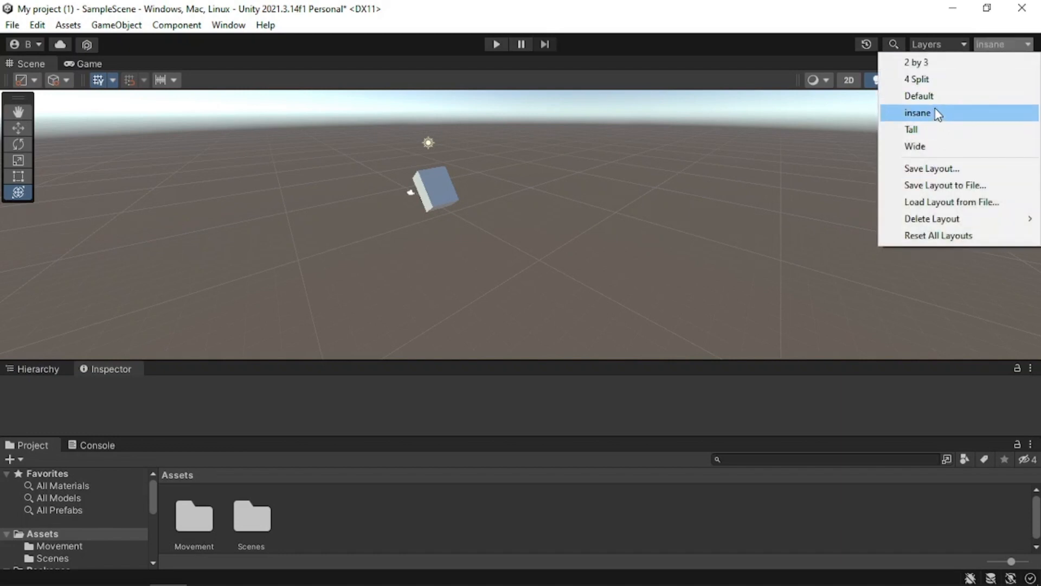
click(680, 57)
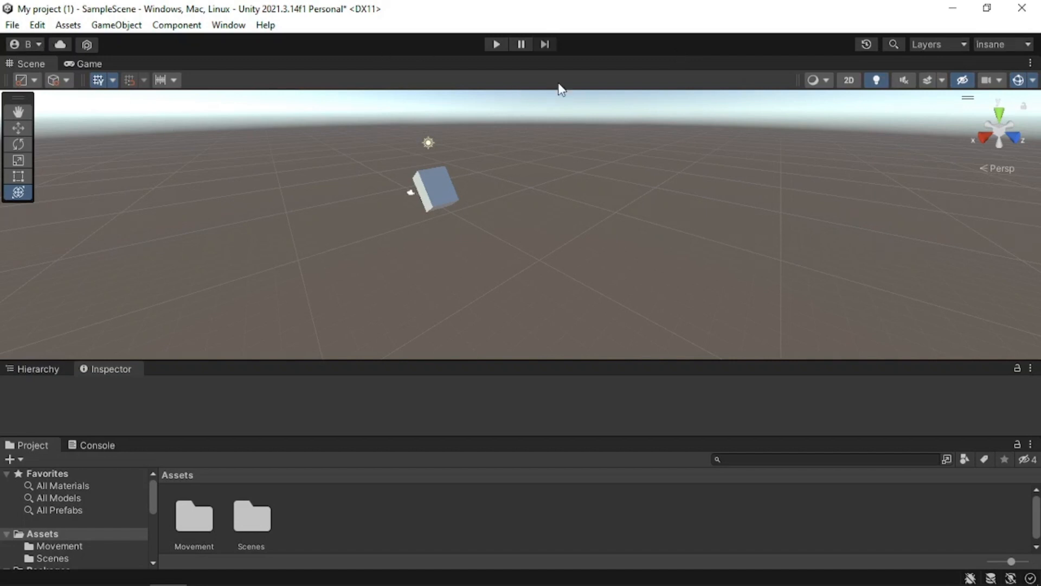
click(994, 48)
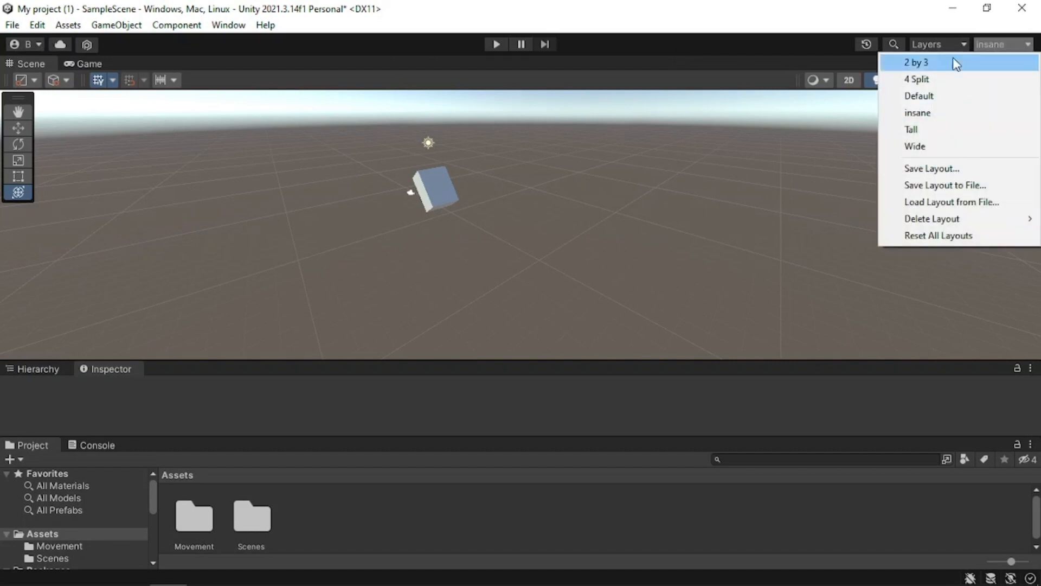
click(676, 53)
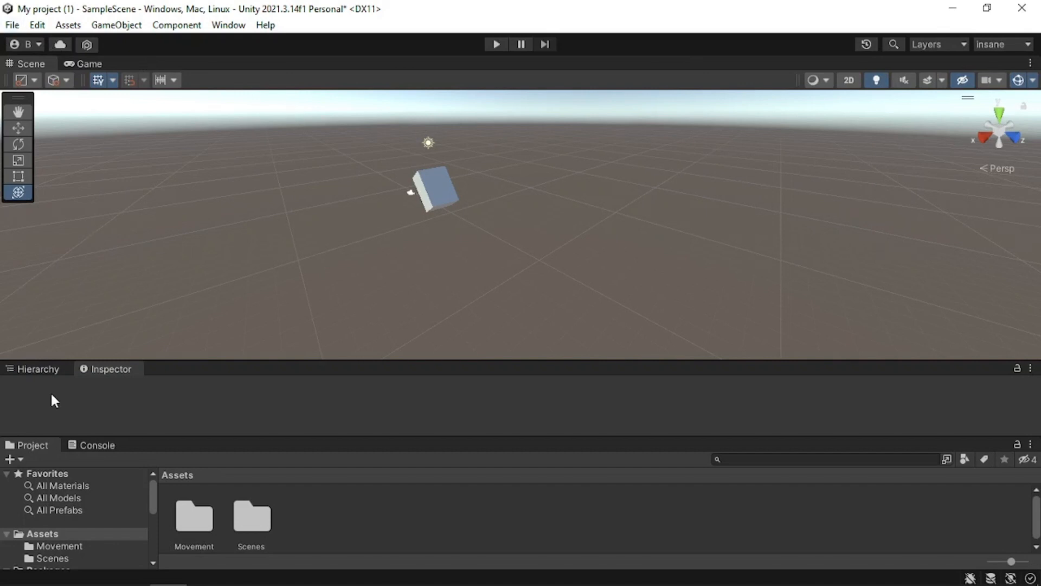
click(30, 369)
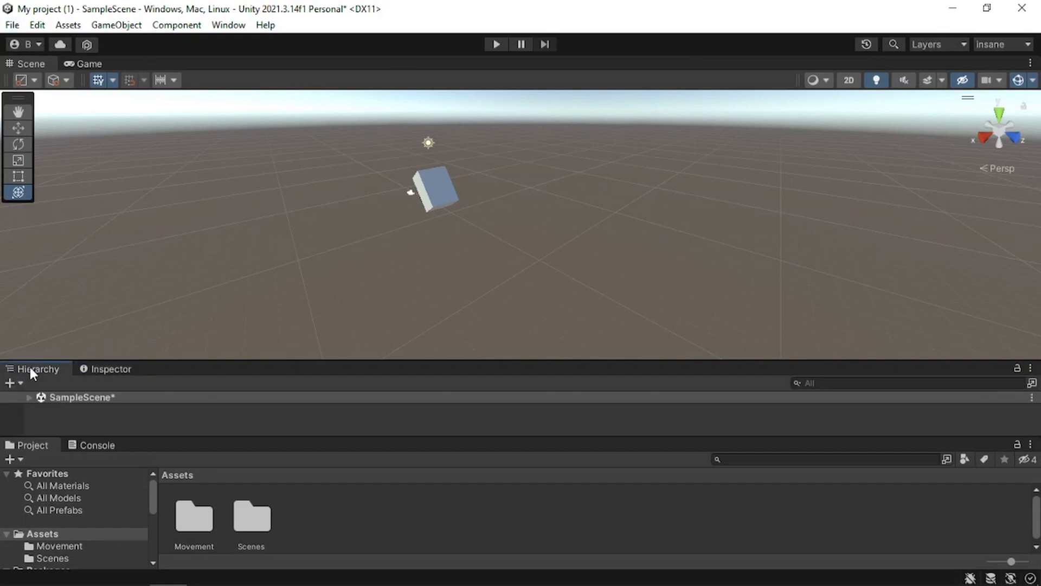